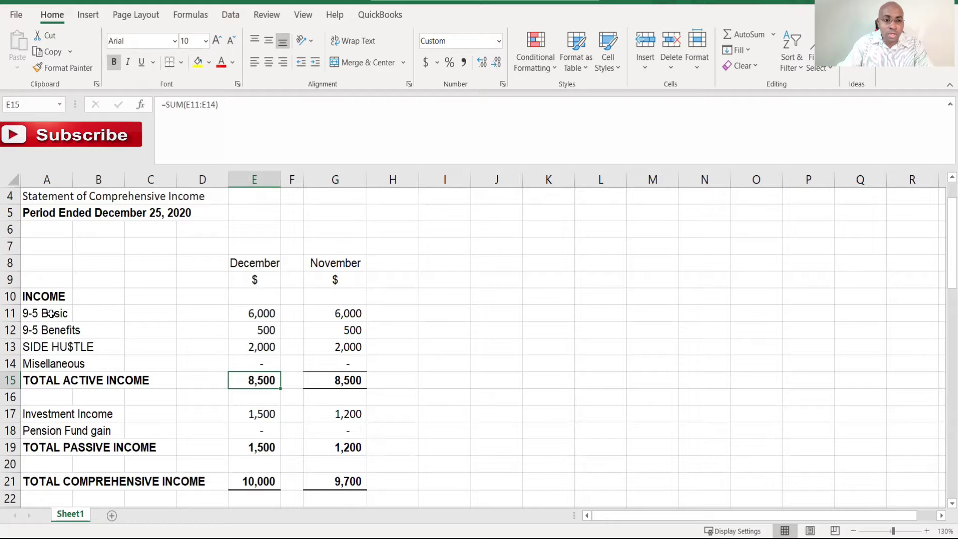
Review the active income items from 9-5 Basic through Misellaneous, including the December 9-5 Basic amount
left_click(50, 313)
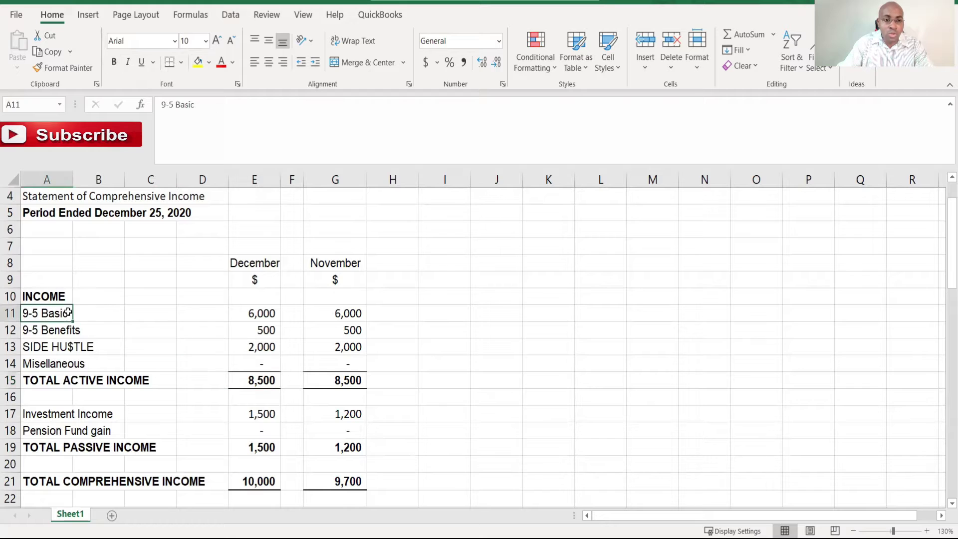
left_click(45, 334)
left_click(64, 364)
left_click(69, 316)
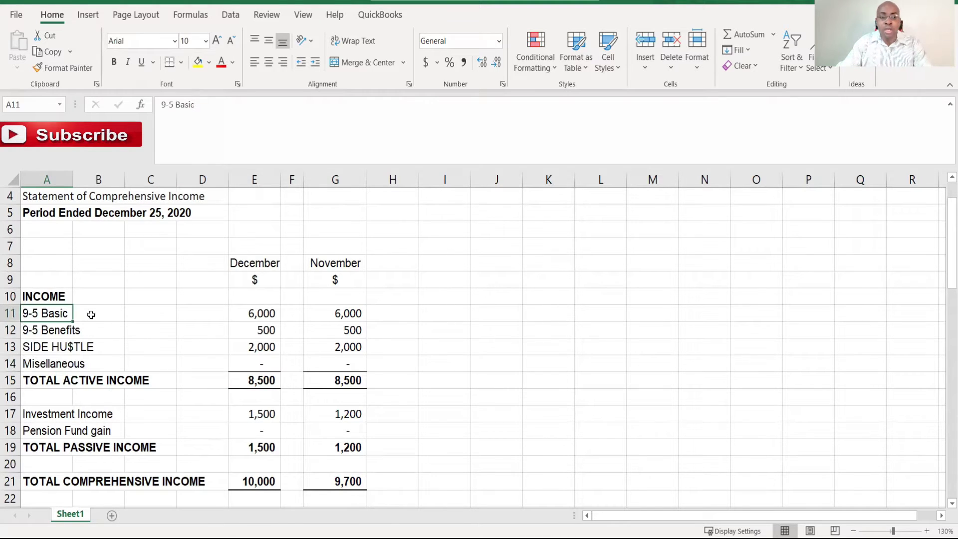
left_click(260, 311)
left_click(56, 331)
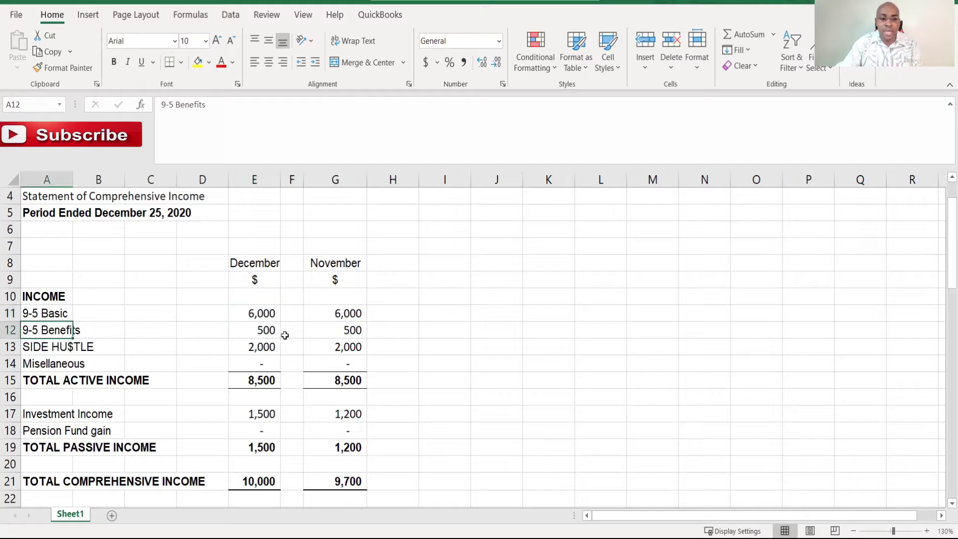
left_click(72, 349)
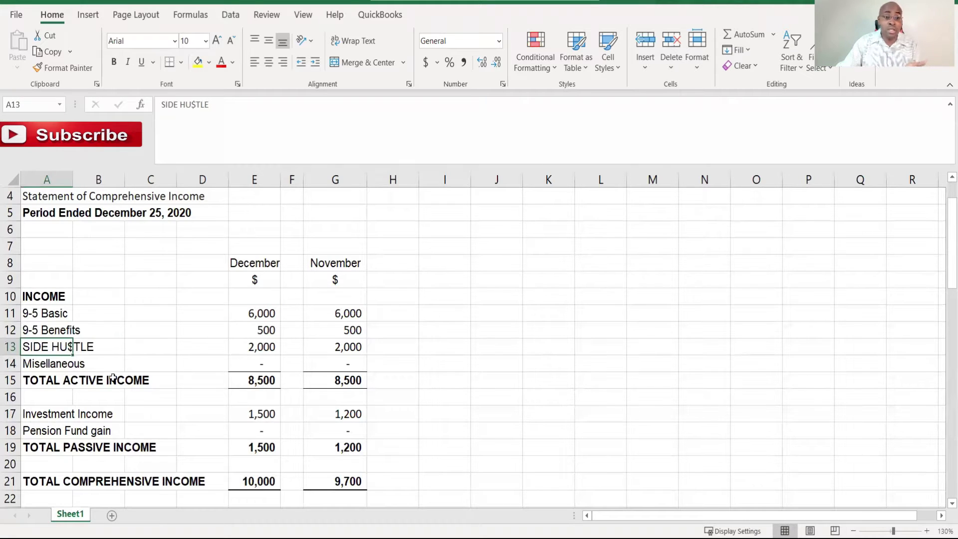
left_click(68, 366)
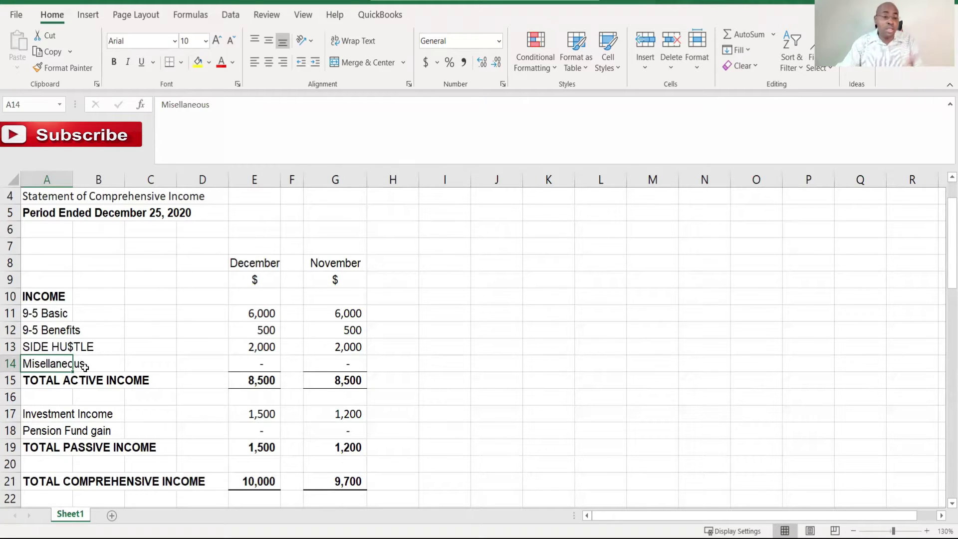
Inspect the formula behind December's TOTAL ACTIVE INCOME without changing it
left_click(251, 383)
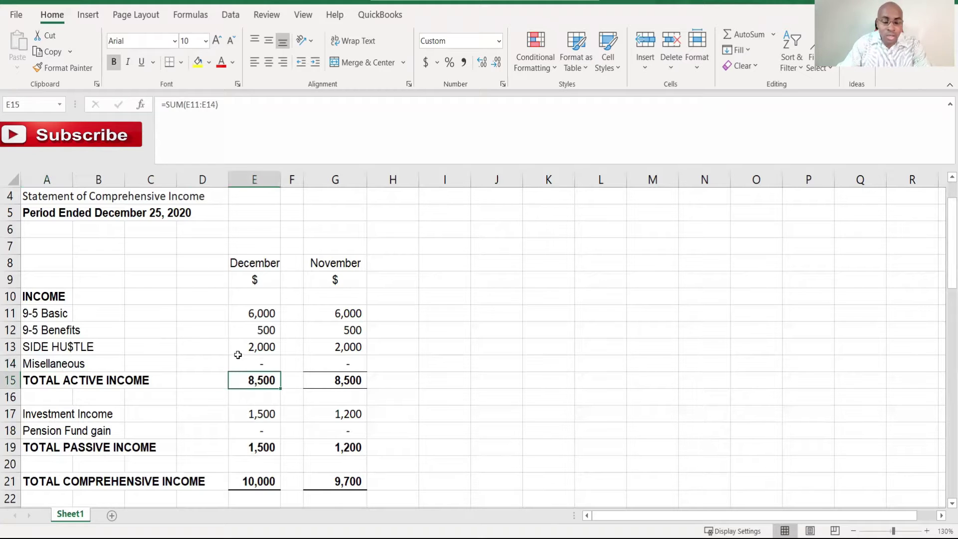
key("F2")
key("Escape")
Review December's passive income entries for Investment Income and Pension Fund gain
scroll(257, 370, "down", 3)
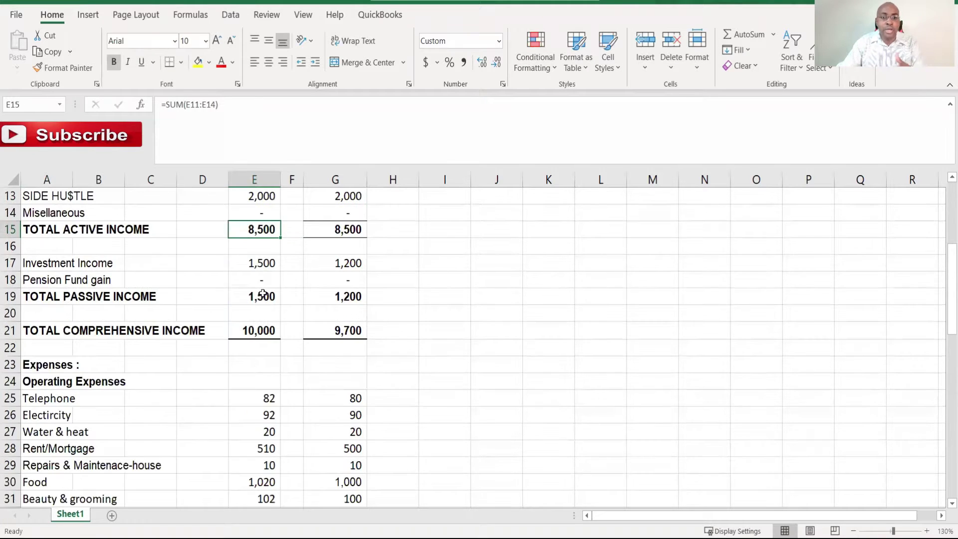
scroll(263, 295, "up", 1)
left_click(262, 312)
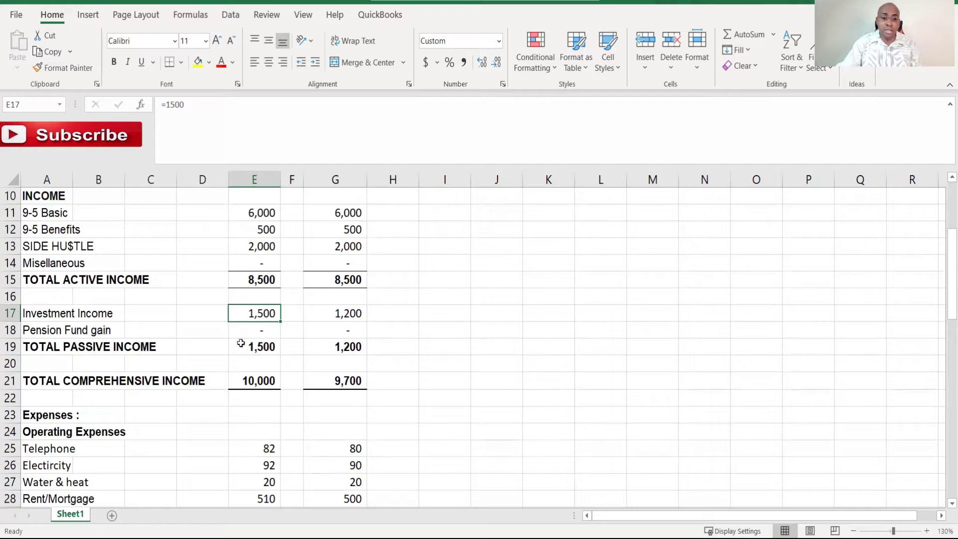
left_click(264, 330)
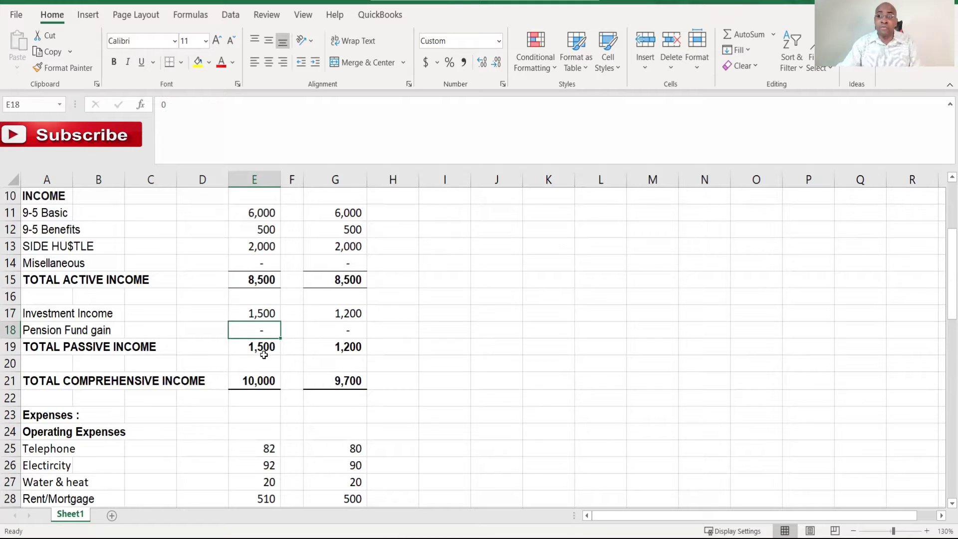
scroll(256, 372, "down", 2)
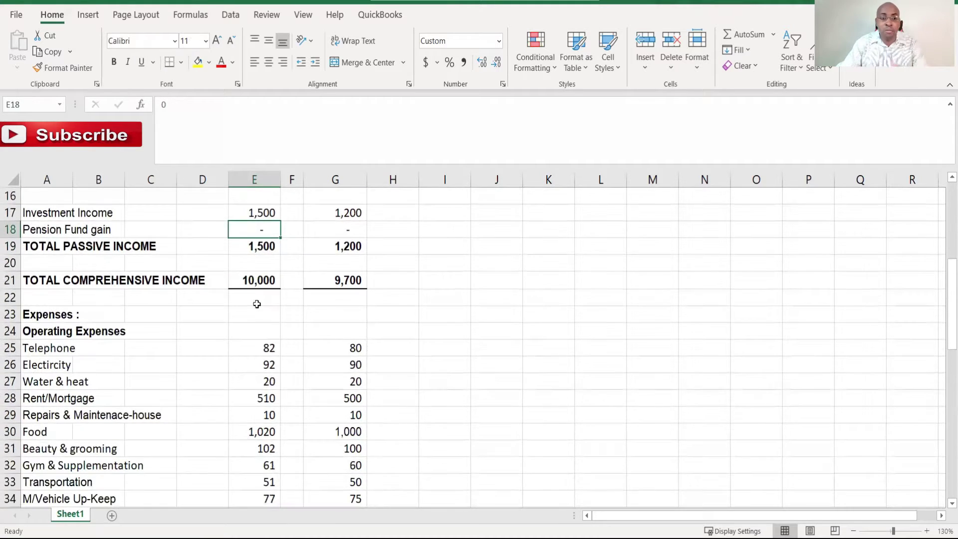
scroll(256, 304, "up", 2)
Inspect which cells the December TOTAL COMPREHENSIVE INCOME formula refers to, leaving it as it is
left_click(255, 380)
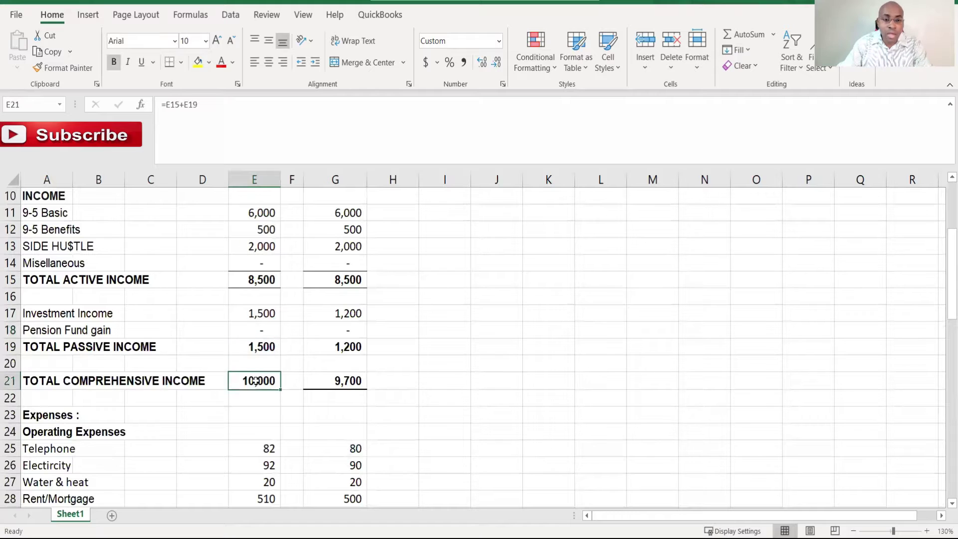
key("F2")
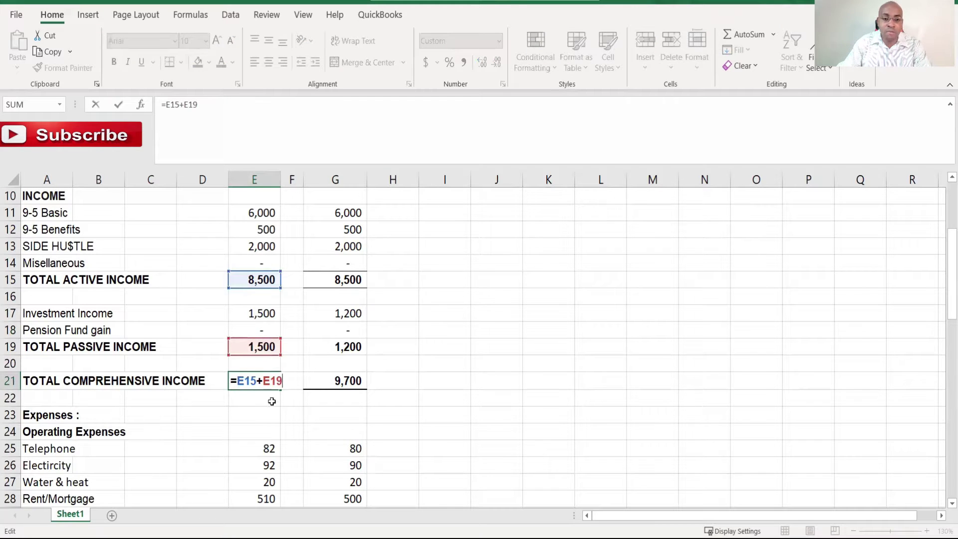
key("Escape")
scroll(278, 439, "down", 1)
scroll(279, 440, "up", 1)
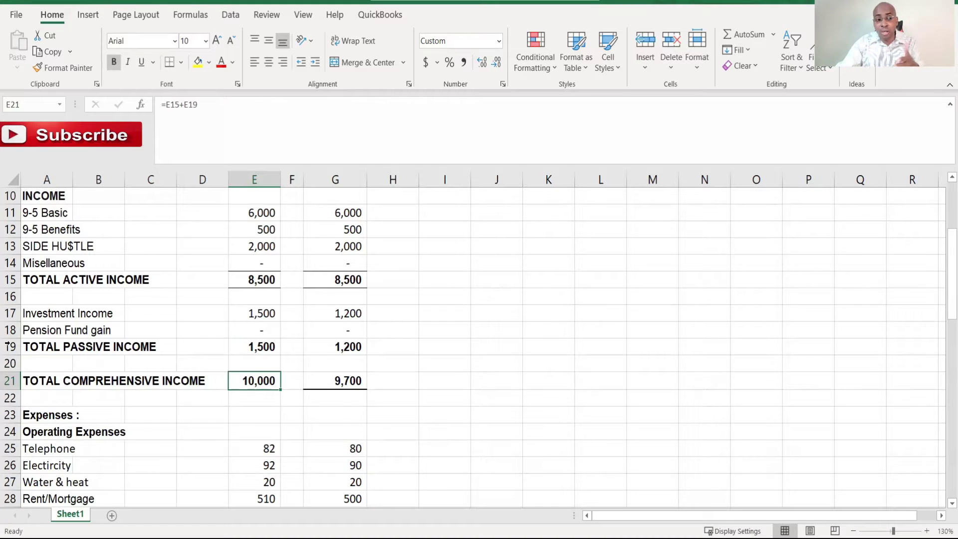
Review the first operating expense categories, from Telephone and Electircity to Water & heat and Rent/Mortgage
scroll(95, 282, "up", 1)
scroll(150, 314, "down", 4)
scroll(173, 325, "down", 1)
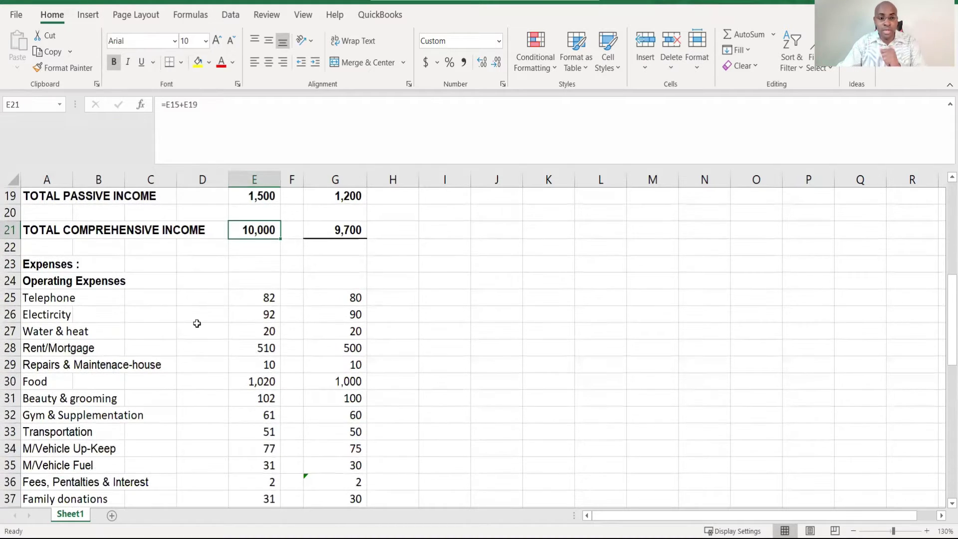
left_click(44, 314)
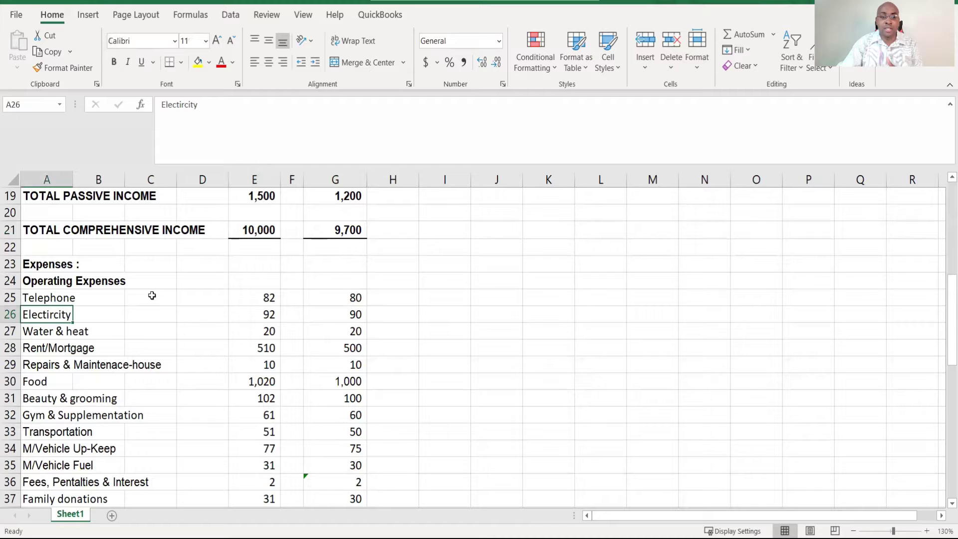
left_click(68, 297)
left_click(41, 317)
left_click(41, 336)
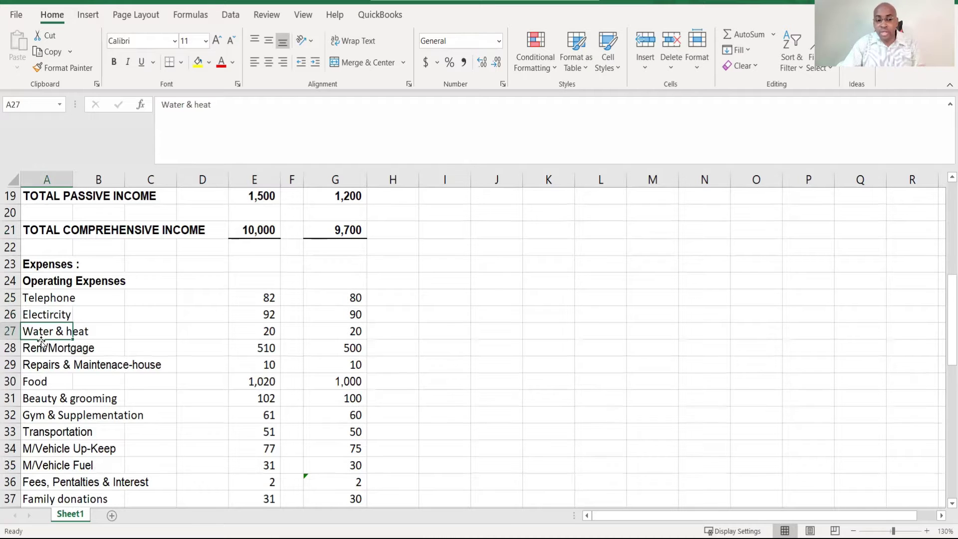
left_click(80, 350)
scroll(209, 372, "down", 2)
scroll(114, 356, "down", 2)
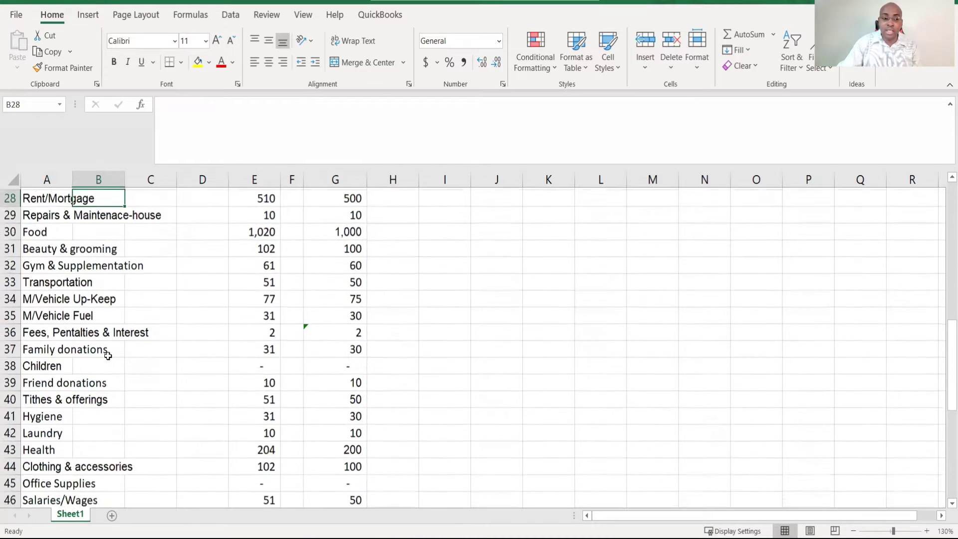
scroll(95, 355, "up", 1)
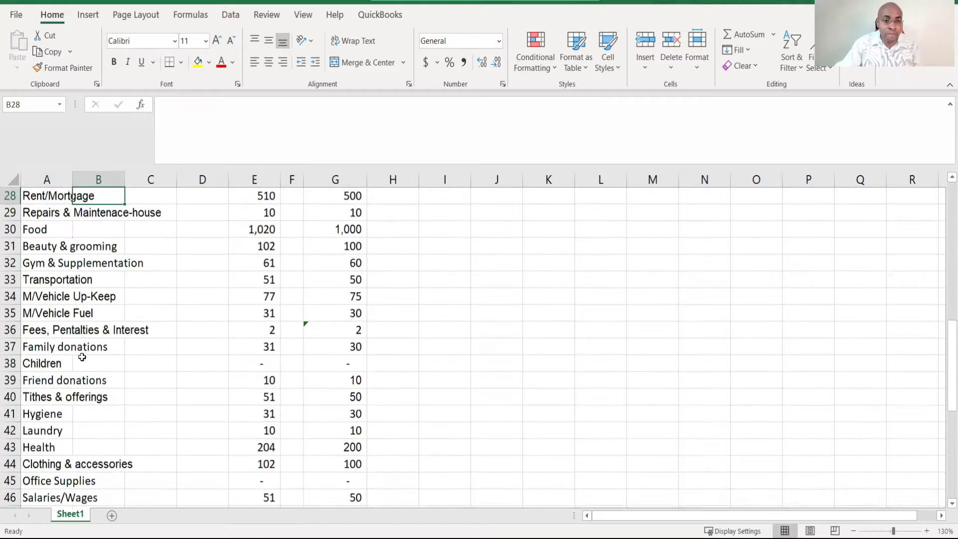
Review the remaining operating expense categories, from M/Vehicle Up-Keep through donations, Laundry, Health, Clothing & accessories and Salaries/Wages
left_click(50, 297)
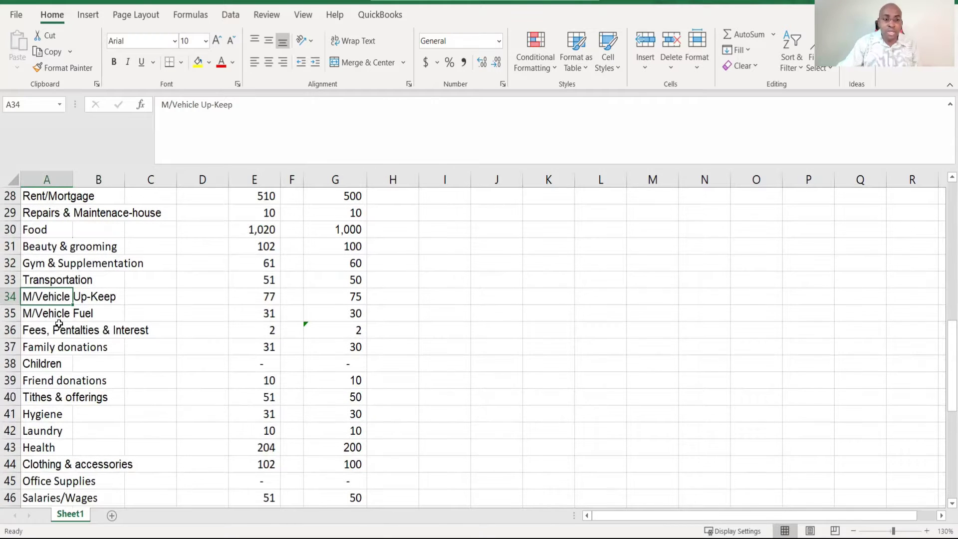
left_click(58, 320)
left_click(50, 360)
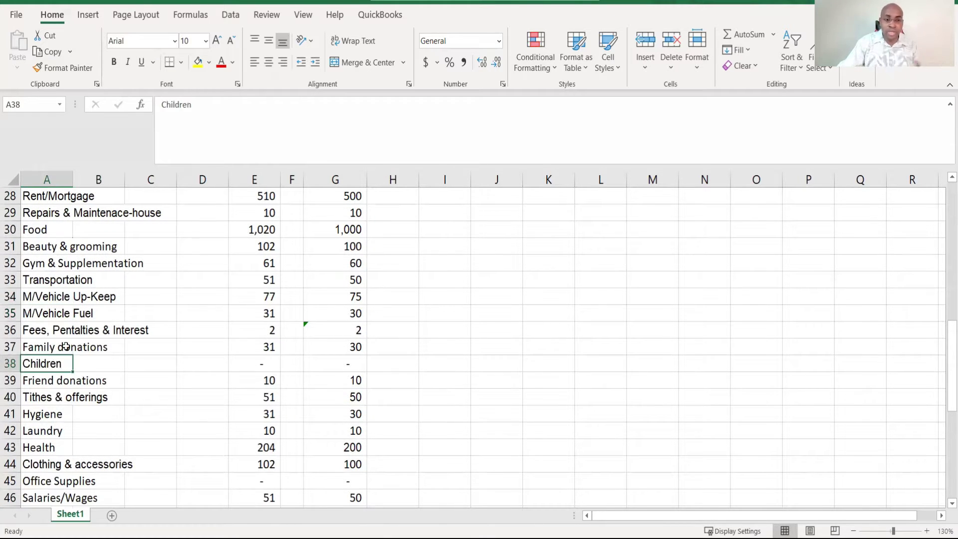
left_click(66, 346)
scroll(55, 299, "down", 2)
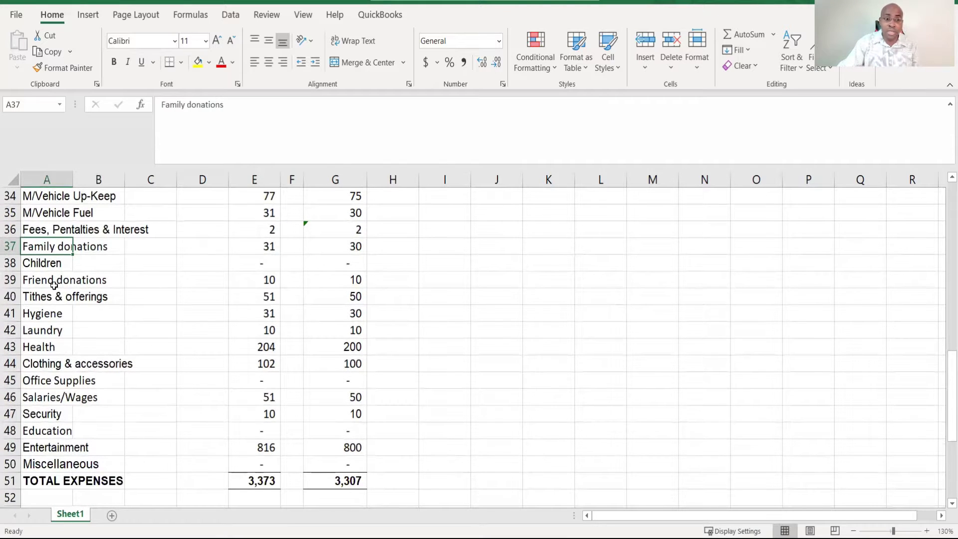
left_click(54, 284)
left_click(53, 335)
left_click(56, 346)
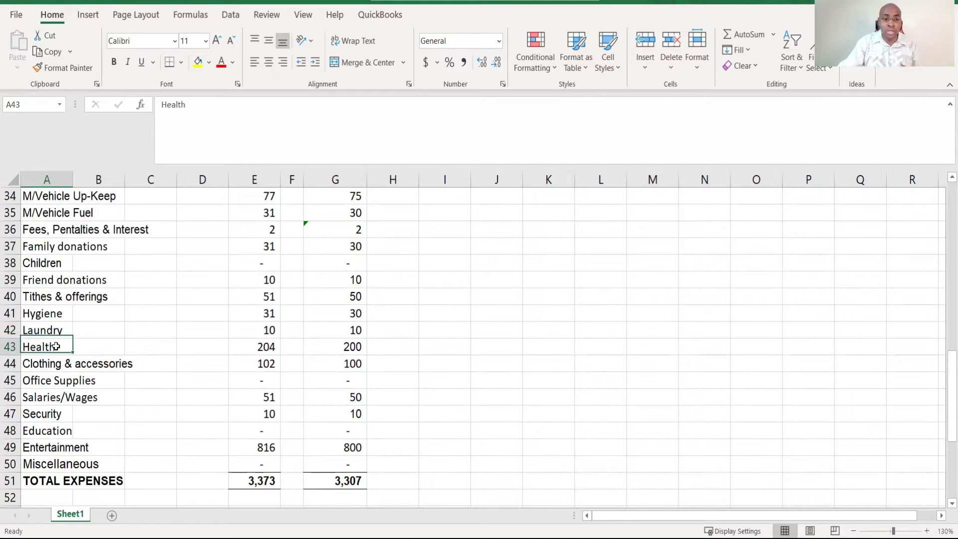
left_click(66, 363)
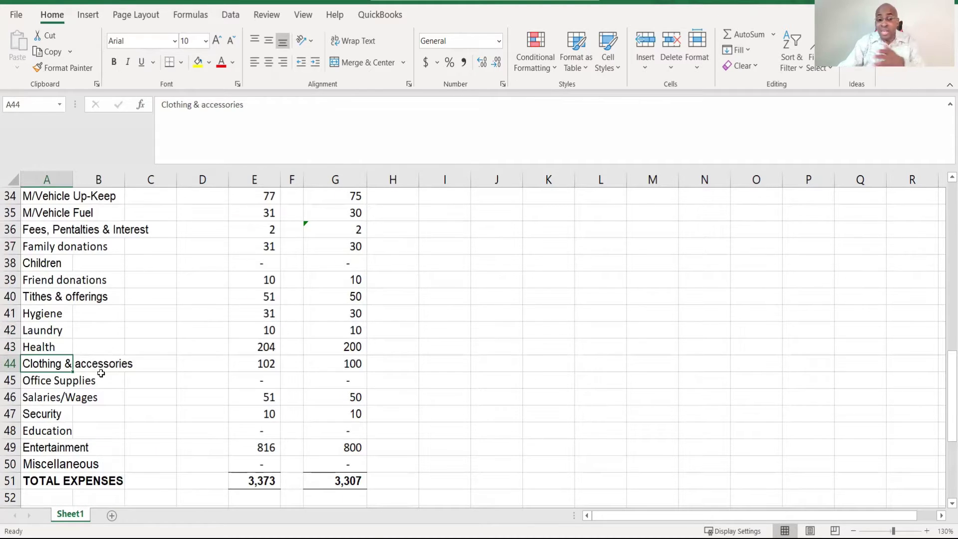
left_click(101, 401)
scroll(196, 357, "down", 2)
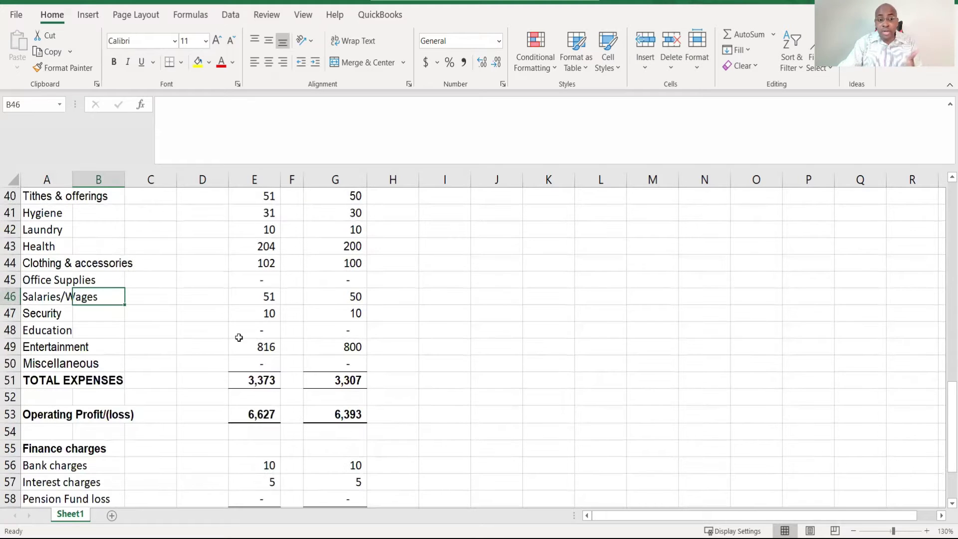
Inspect the December TOTAL EXPENSES formula and trace the range of expense rows it sums
left_click(256, 381)
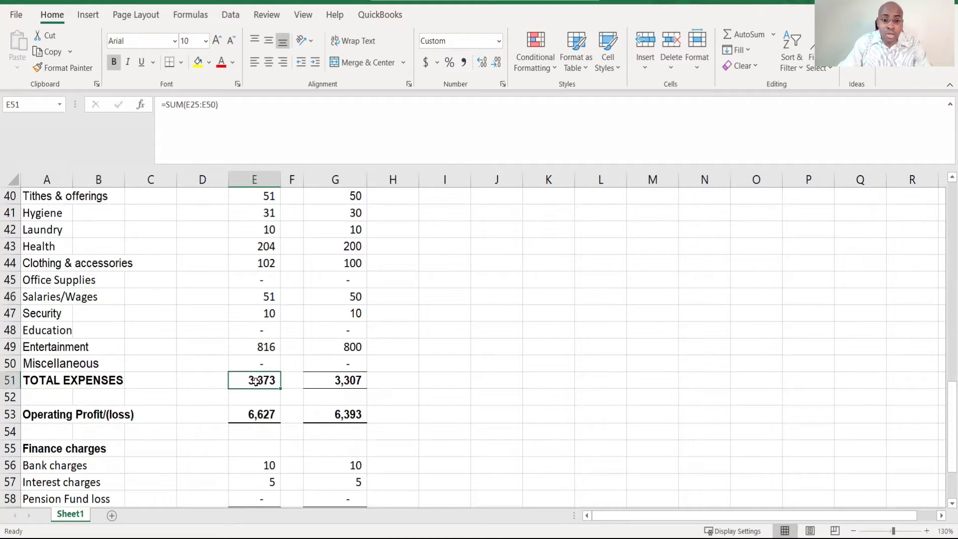
scroll(264, 399, "up", 1)
double_click(264, 429)
scroll(265, 316, "up", 8)
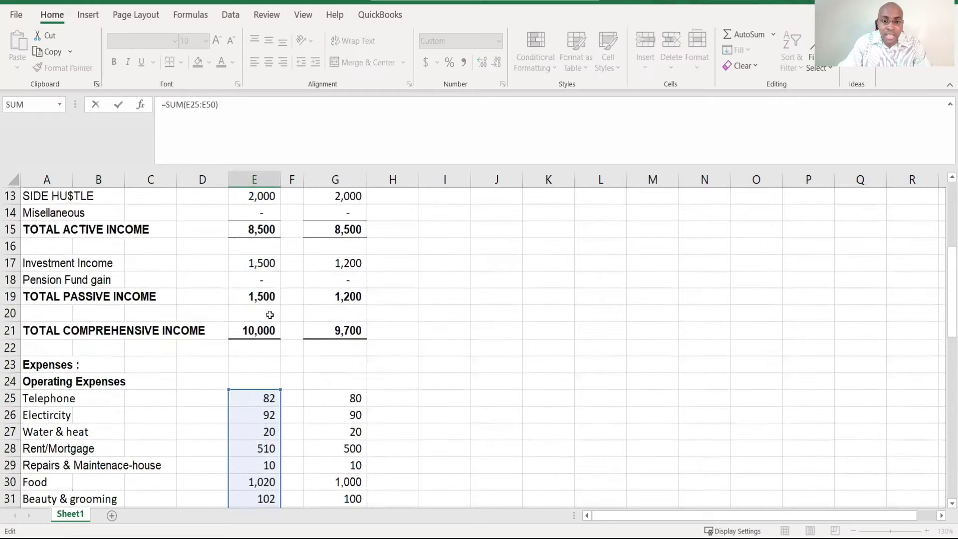
scroll(271, 317, "down", 12)
key("Escape")
scroll(285, 372, "up", 1)
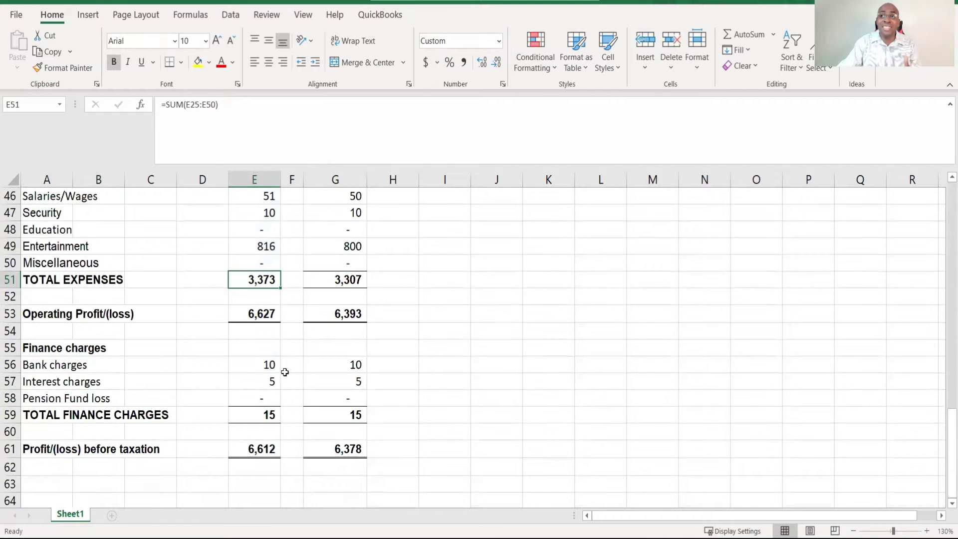
Examine the formula behind December's Food expense in cell E30
scroll(285, 372, "up", 9)
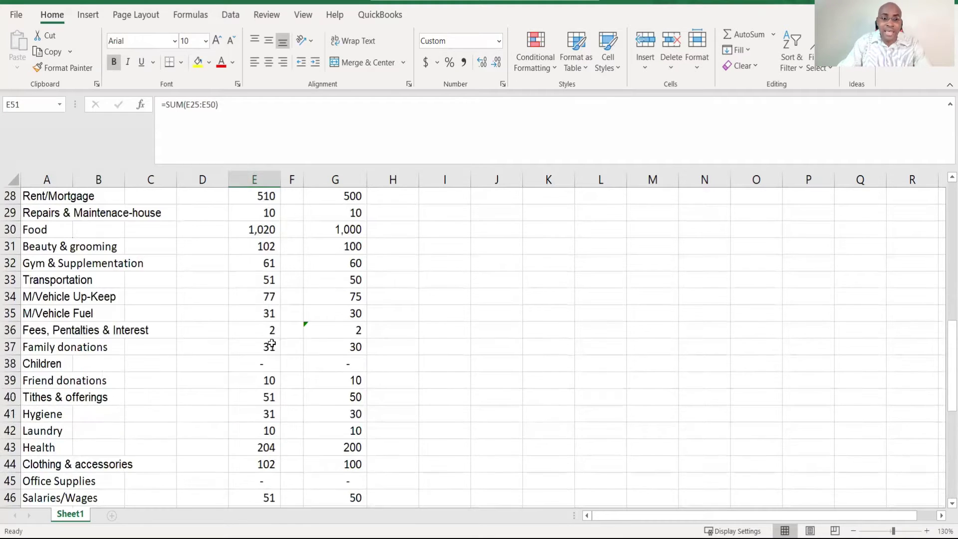
scroll(268, 400, "down", 2)
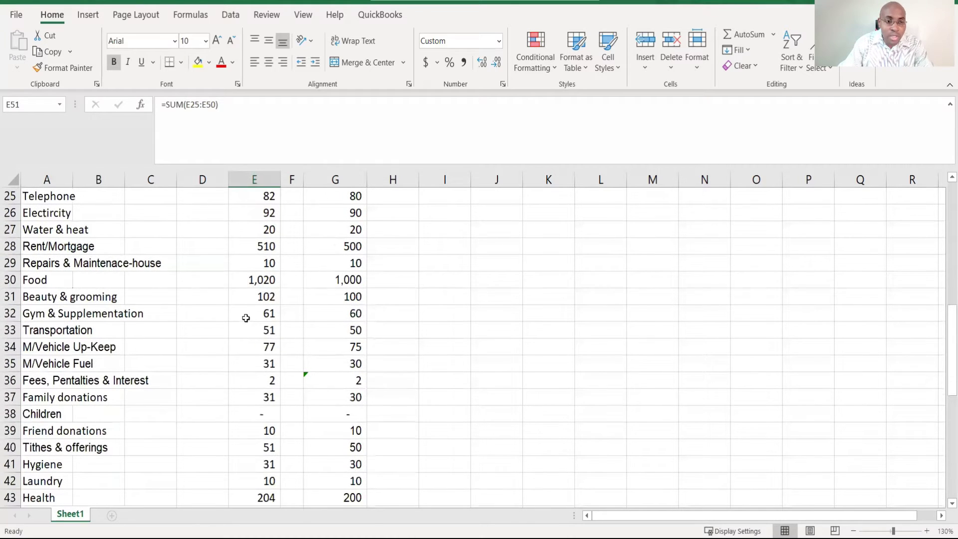
left_click(253, 279)
scroll(286, 360, "down", 1)
scroll(285, 360, "up", 1)
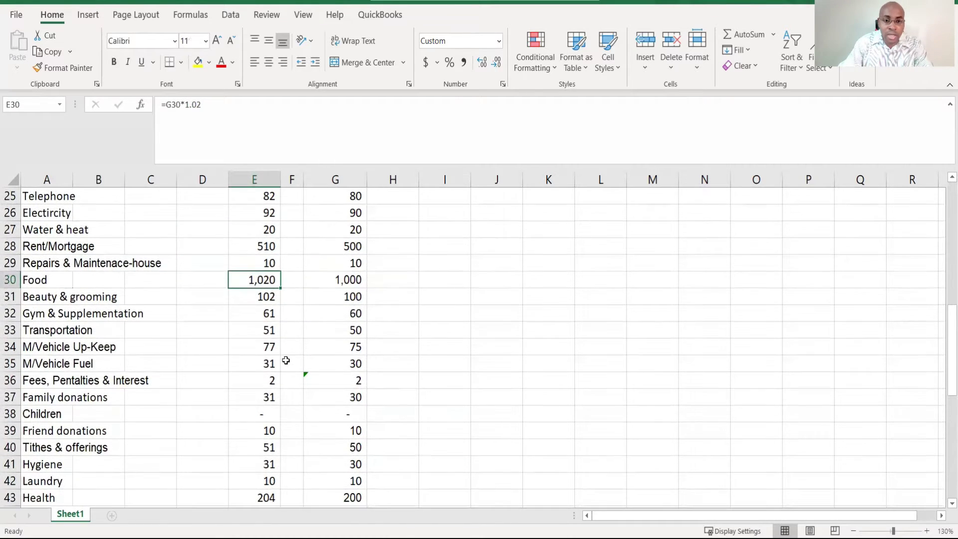
key("F2")
key("ctrl+Return")
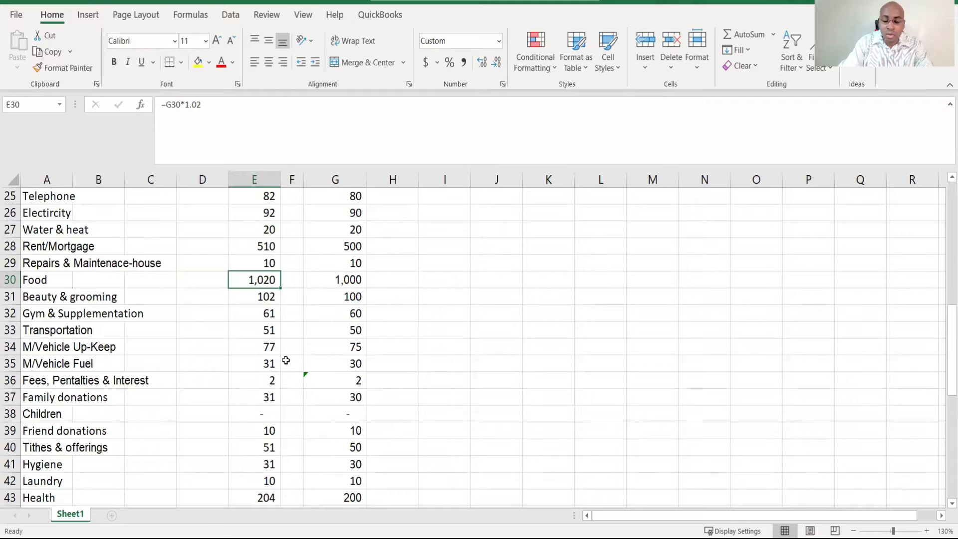
Try to extend November's Food formula in cell G30 by appending a plus sign after =1000
key("Right")
key("Right")
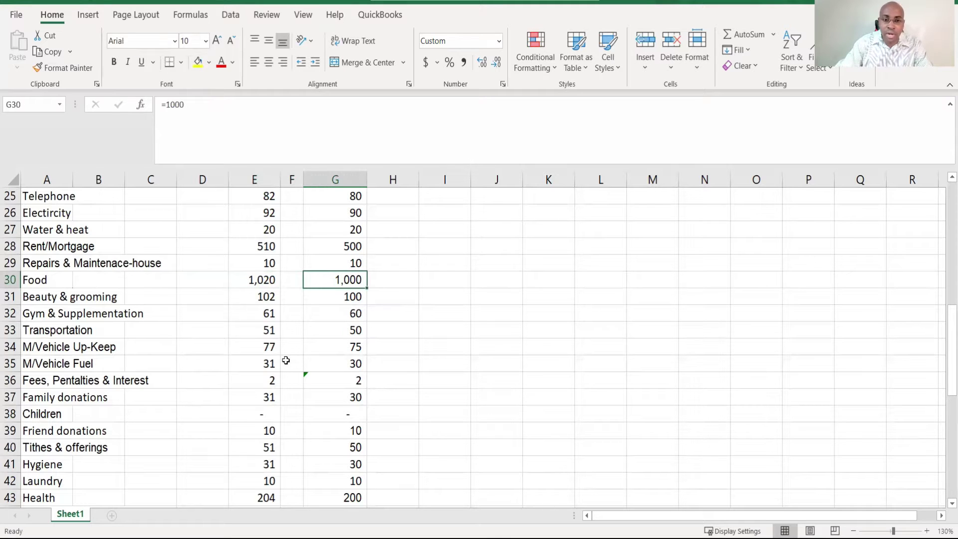
scroll(286, 360, "up", 3)
scroll(299, 371, "down", 1)
key("F2")
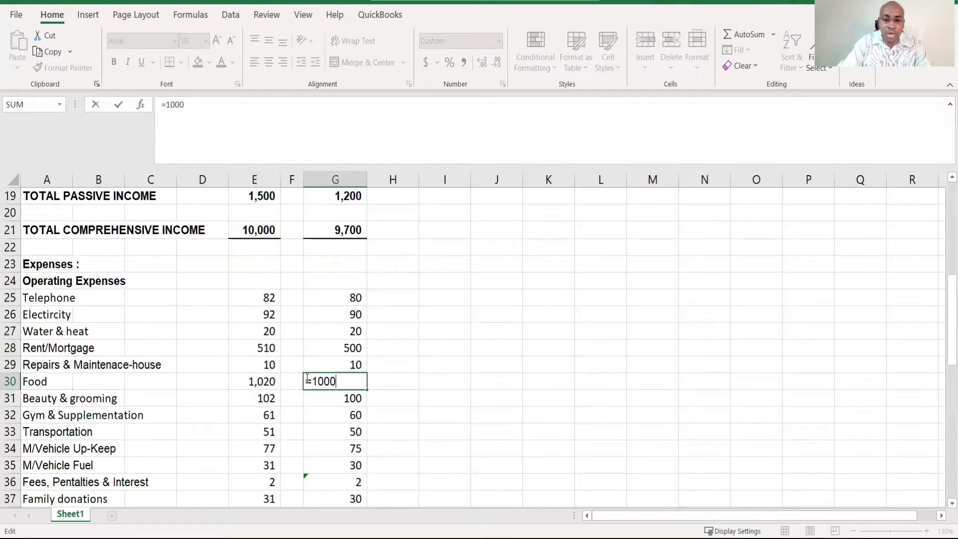
type("+")
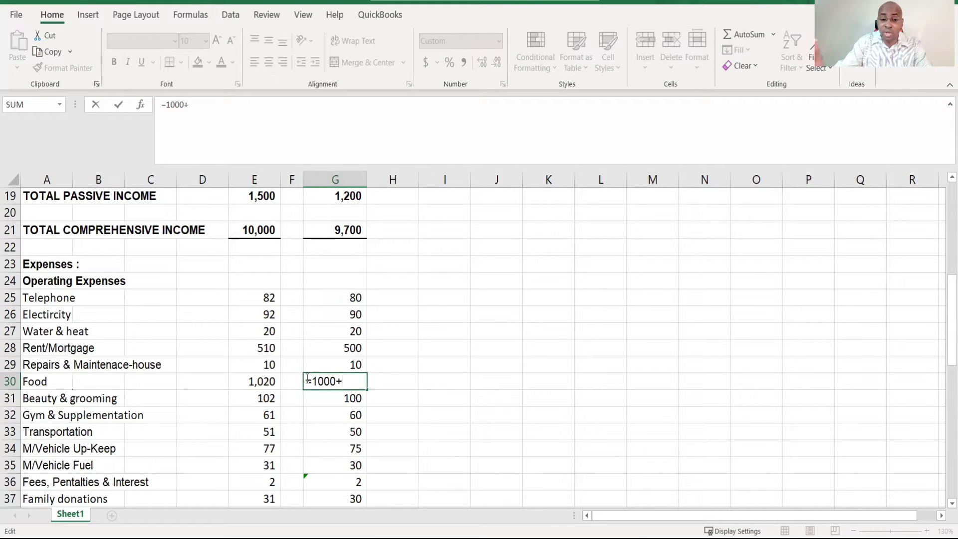
key("Escape")
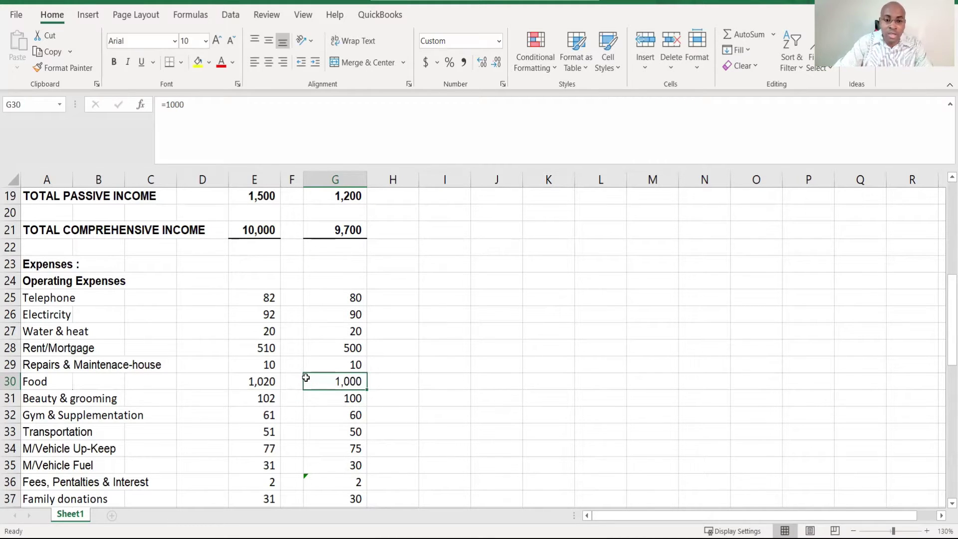
Change November's Food formula in cell G30 to =1000+10
key("F2")
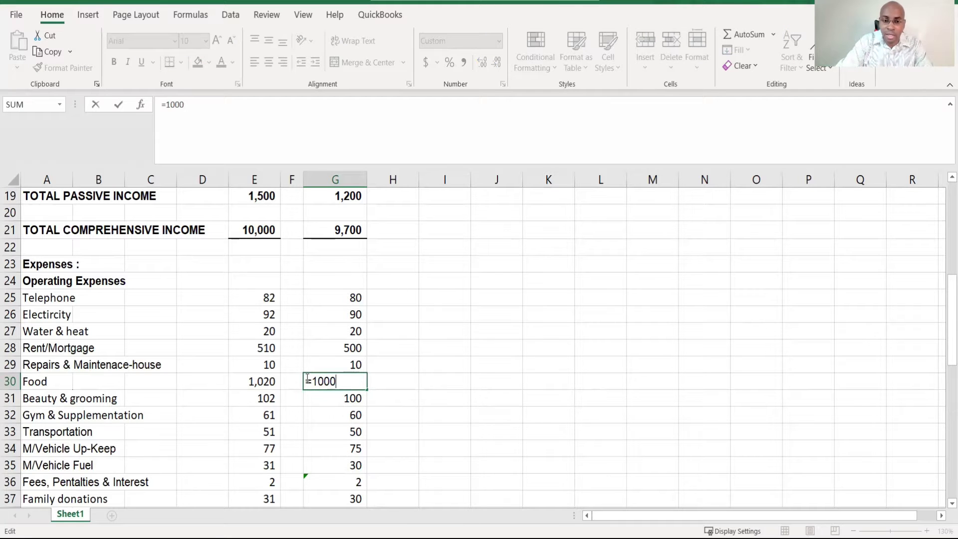
type("+10")
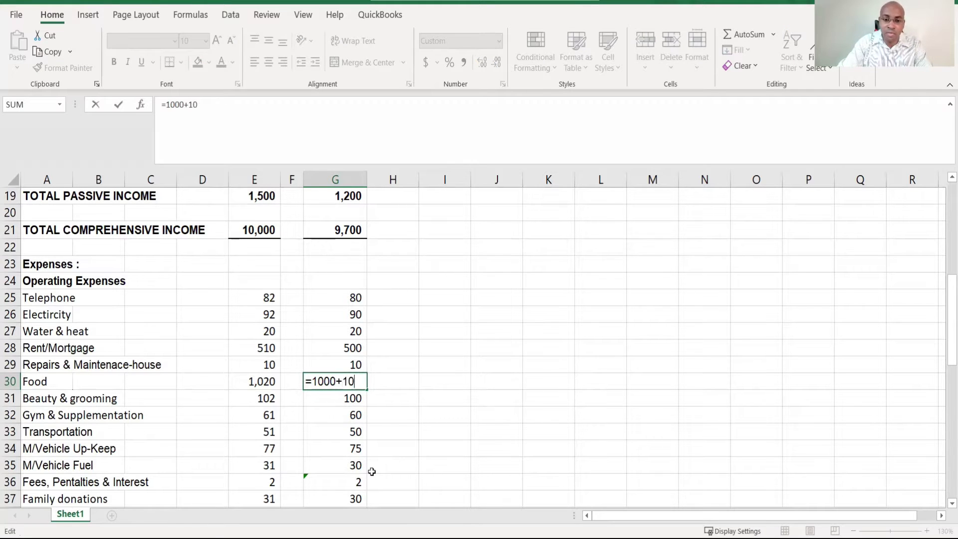
key("Return")
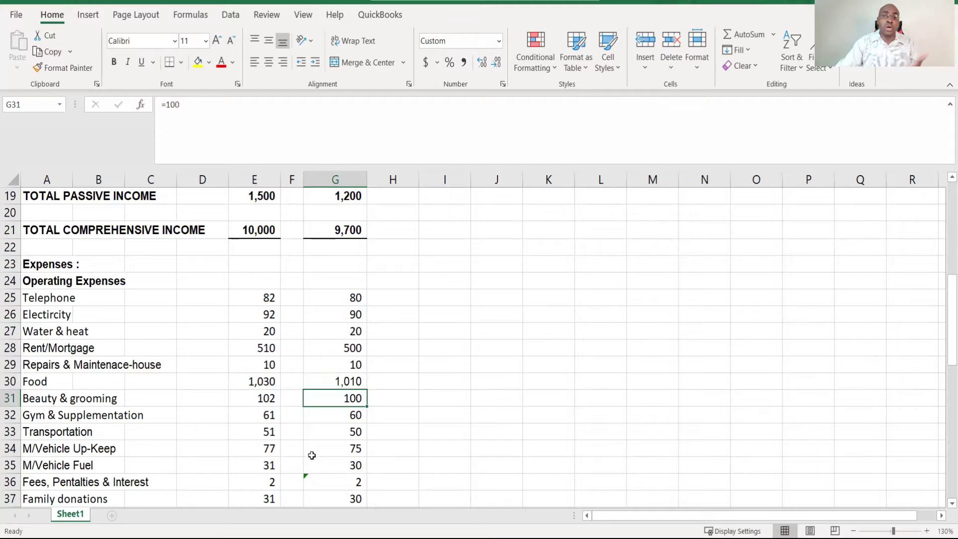
Review the whole statement again, from the income section through operating expenses and finance charges to Profit/(loss) before taxation
scroll(314, 456, "down", 6)
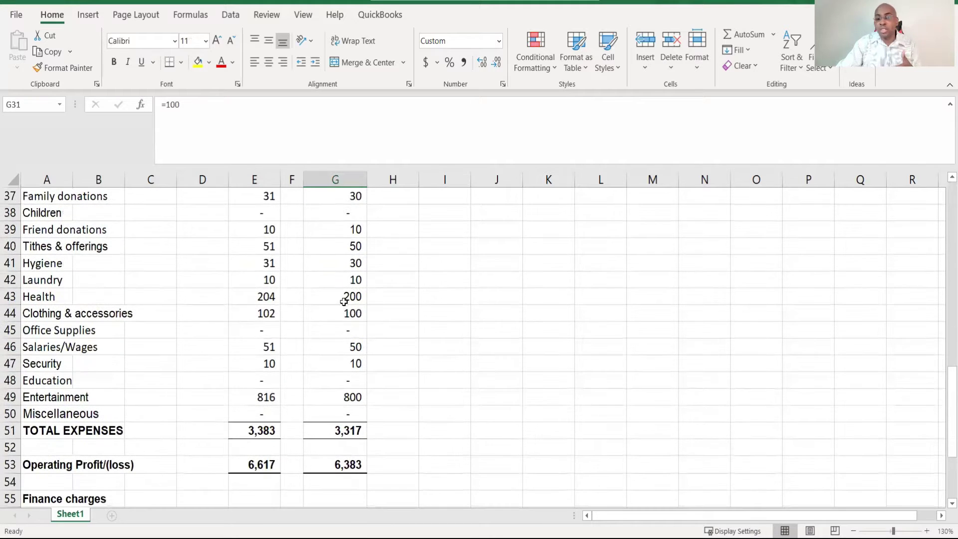
scroll(344, 302, "down", 3)
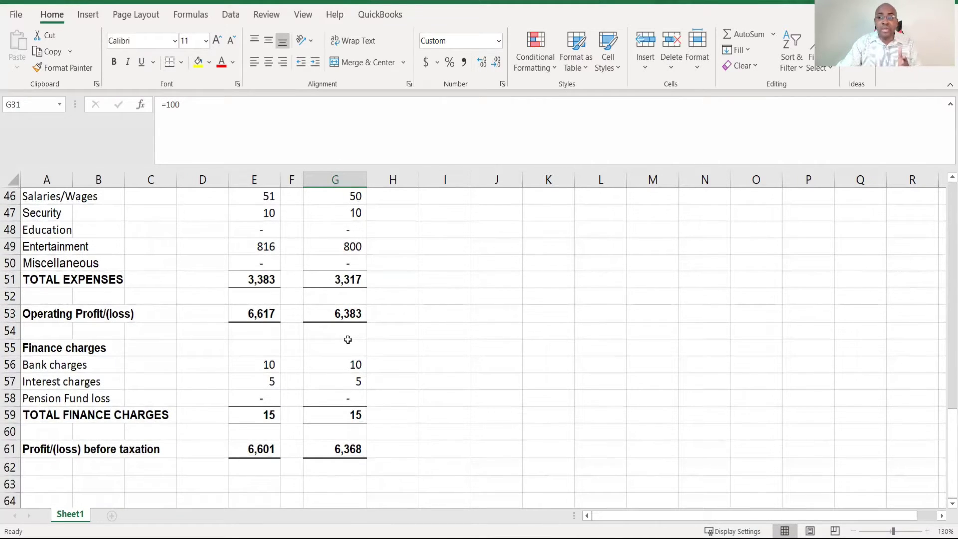
scroll(348, 339, "down", 1)
scroll(347, 340, "up", 6)
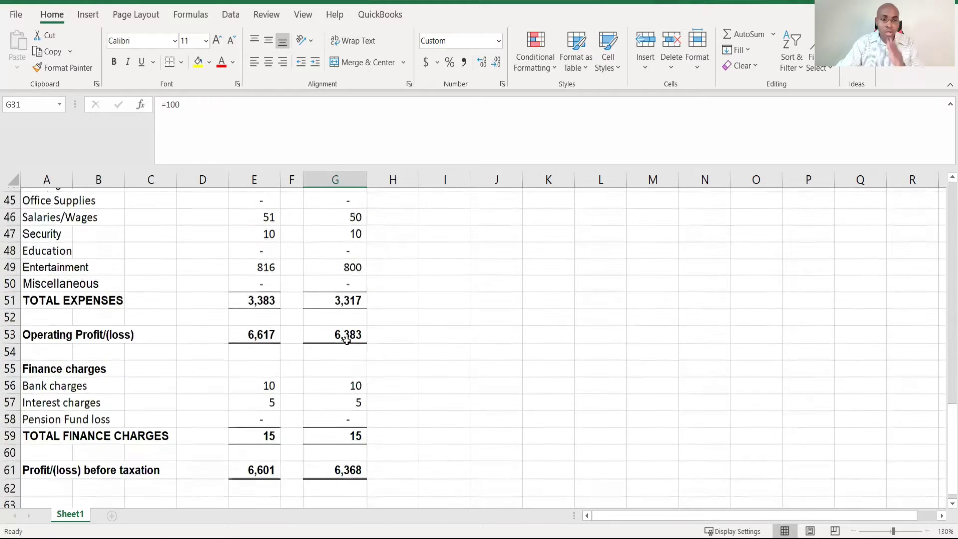
scroll(347, 340, "up", 5)
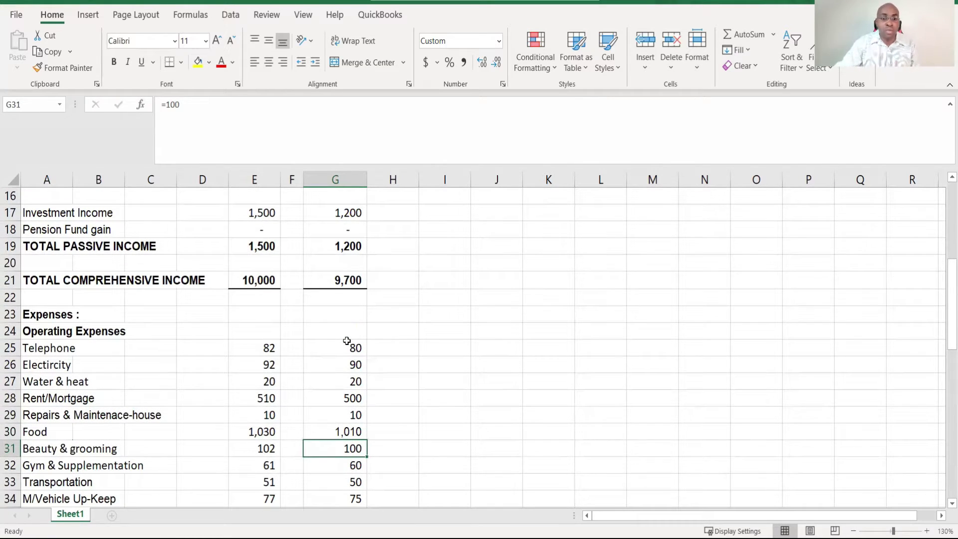
scroll(347, 341, "up", 2)
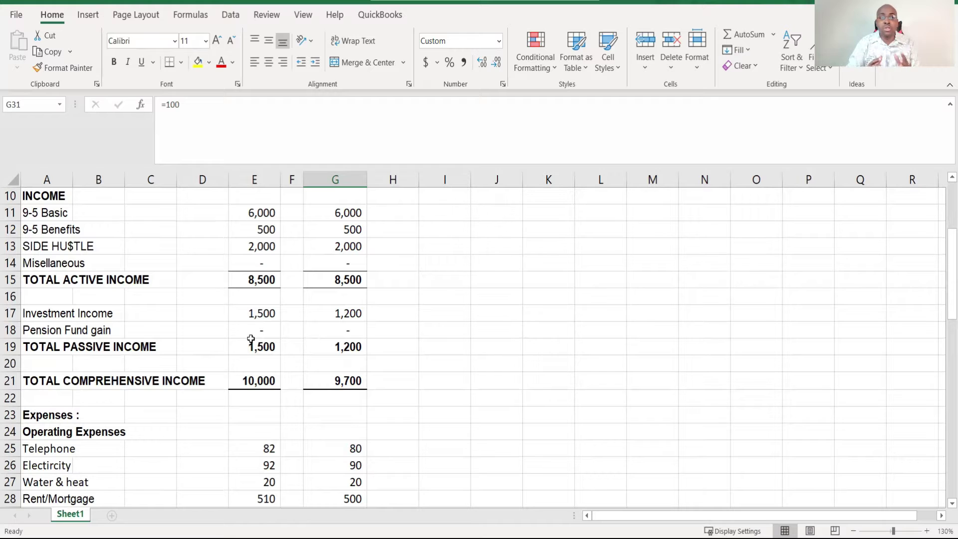
scroll(251, 339, "down", 7)
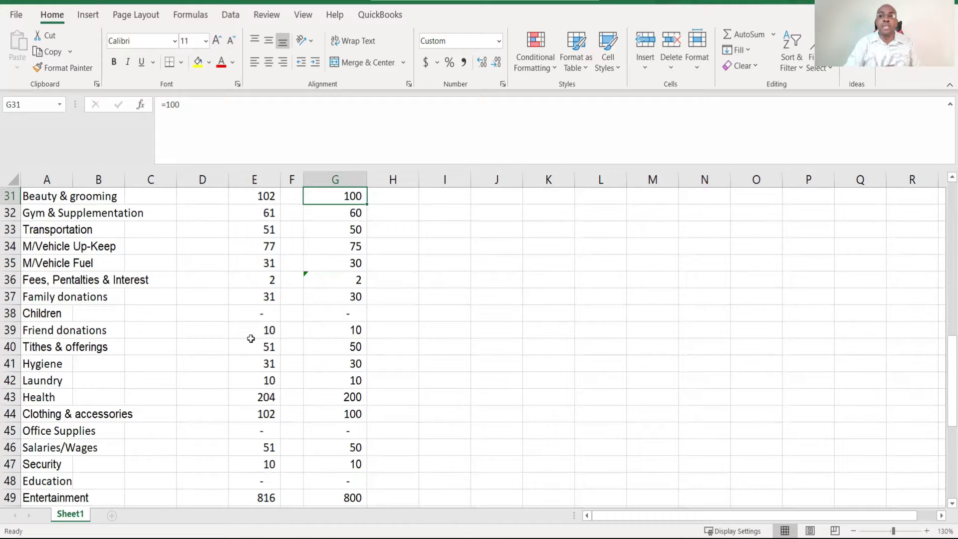
scroll(251, 339, "up", 9)
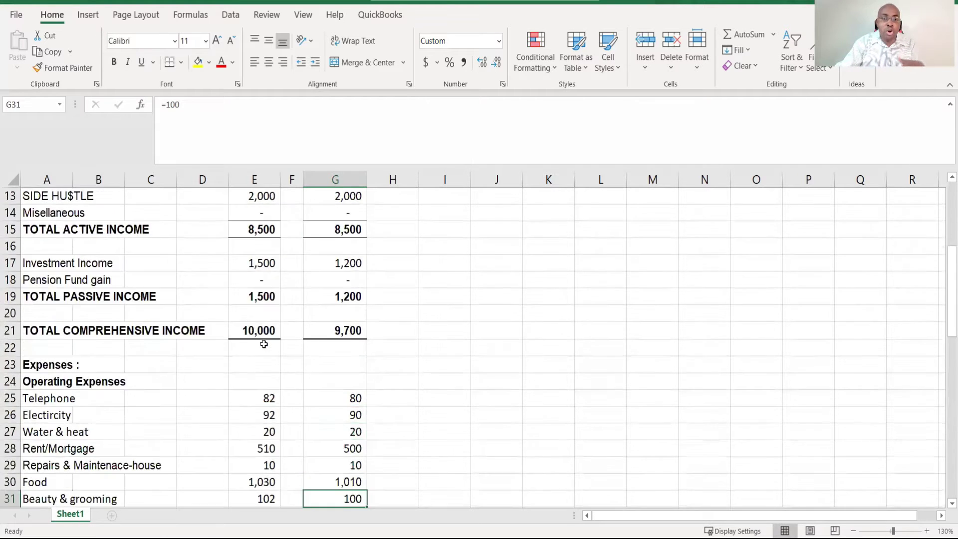
scroll(263, 343, "down", 16)
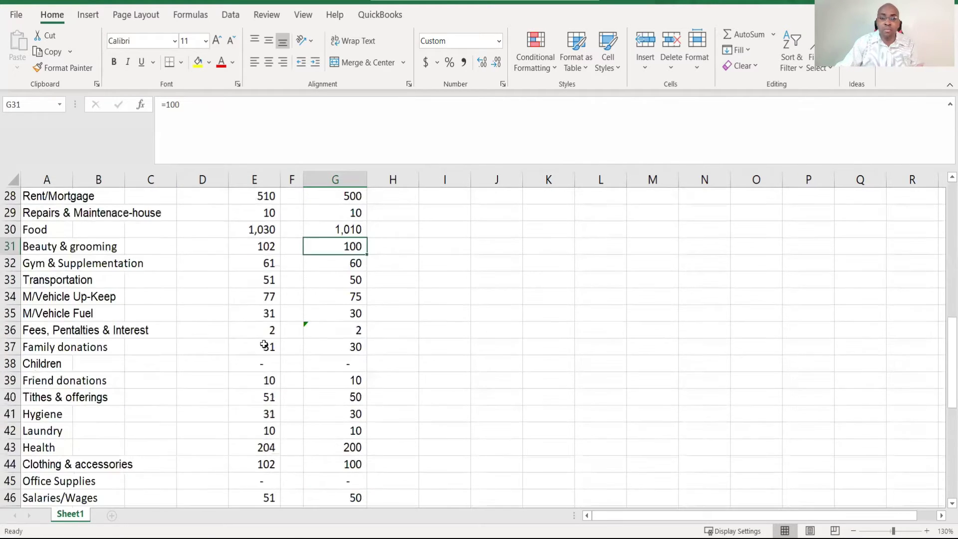
scroll(263, 345, "up", 2)
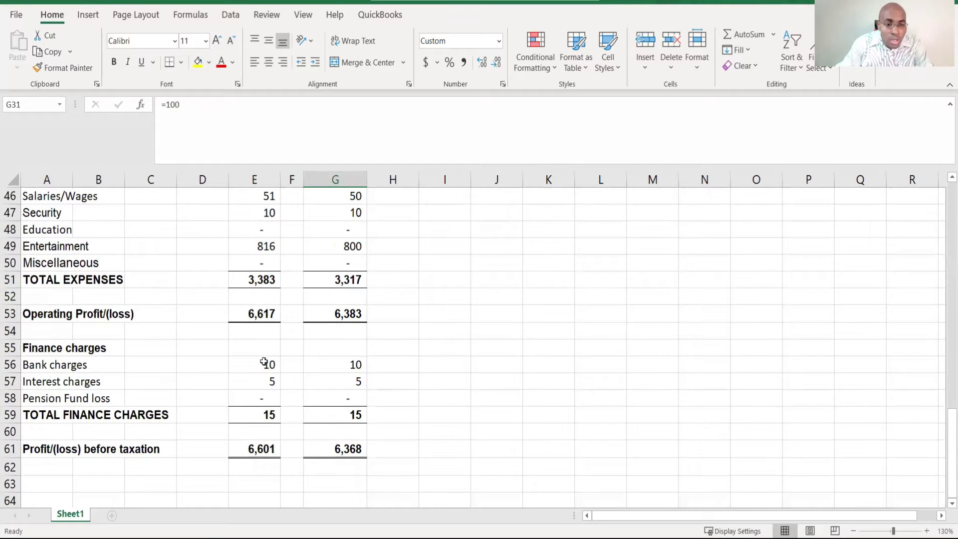
Inspect December's Operating Profit/(loss) formula in E53 and trace the income and expense totals it refers to
left_click(255, 313)
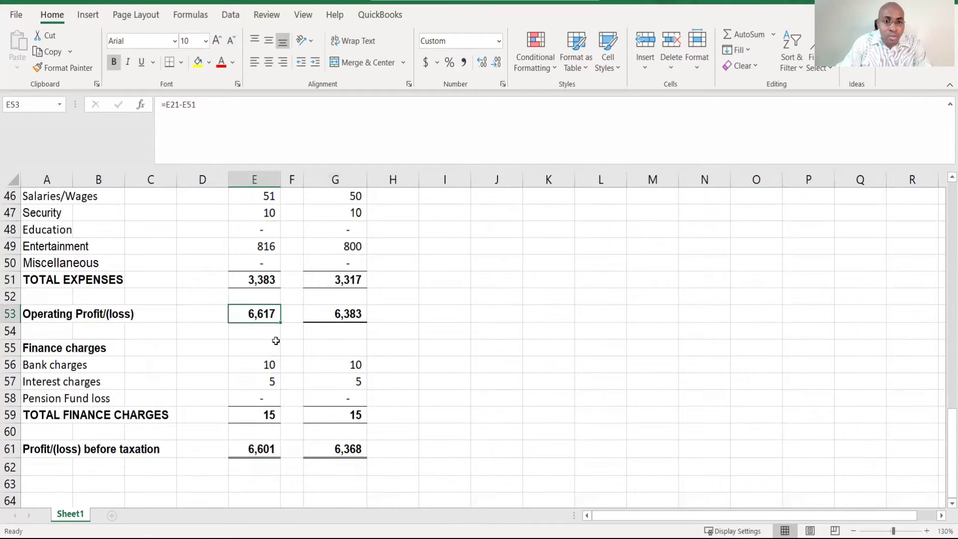
scroll(259, 334, "up", 1)
double_click(263, 363)
key("Escape")
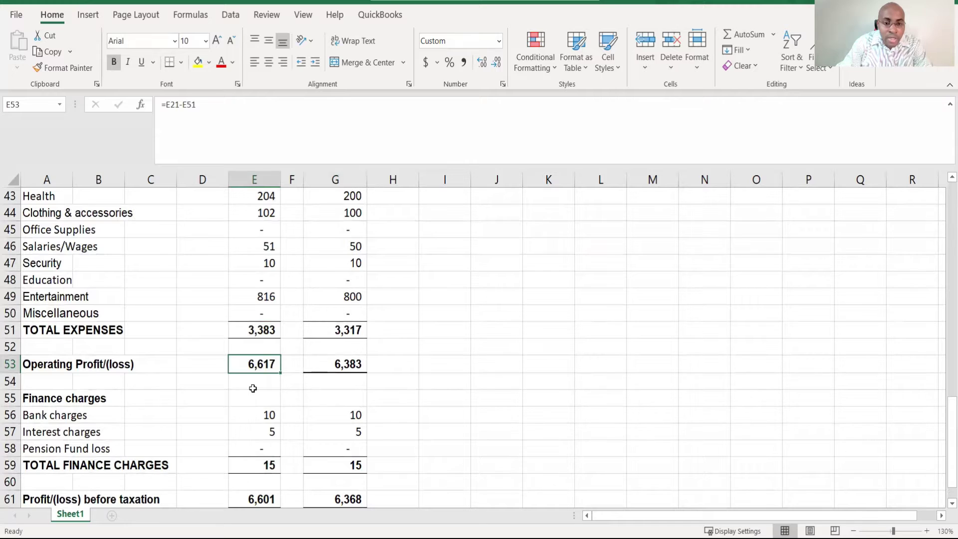
key("F2")
scroll(253, 388, "up", 1)
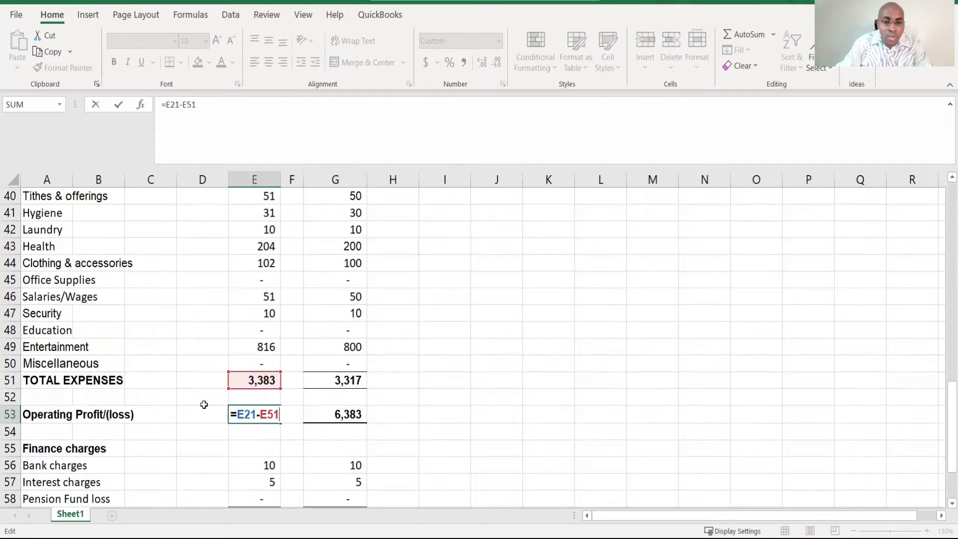
scroll(250, 381, "up", 10)
scroll(267, 396, "down", 6)
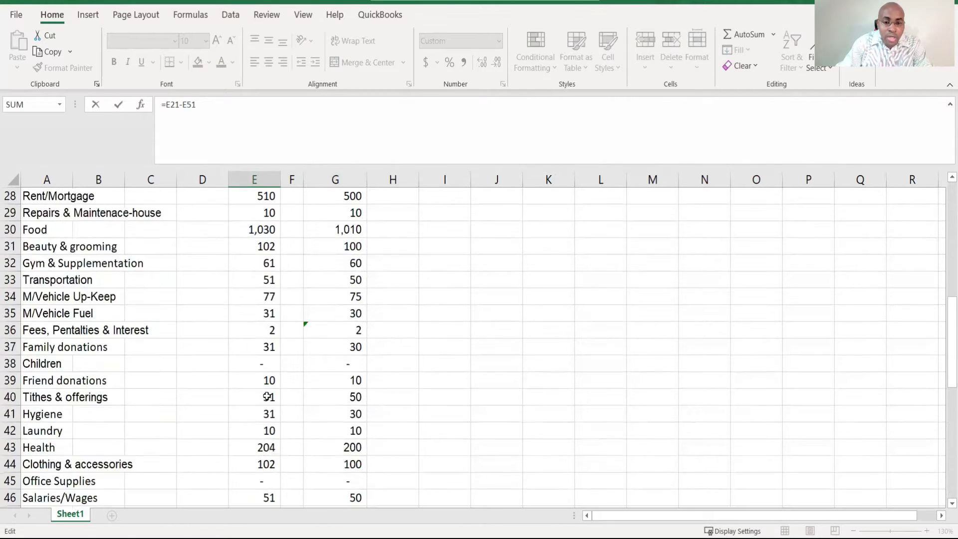
scroll(267, 397, "down", 6)
key("Escape")
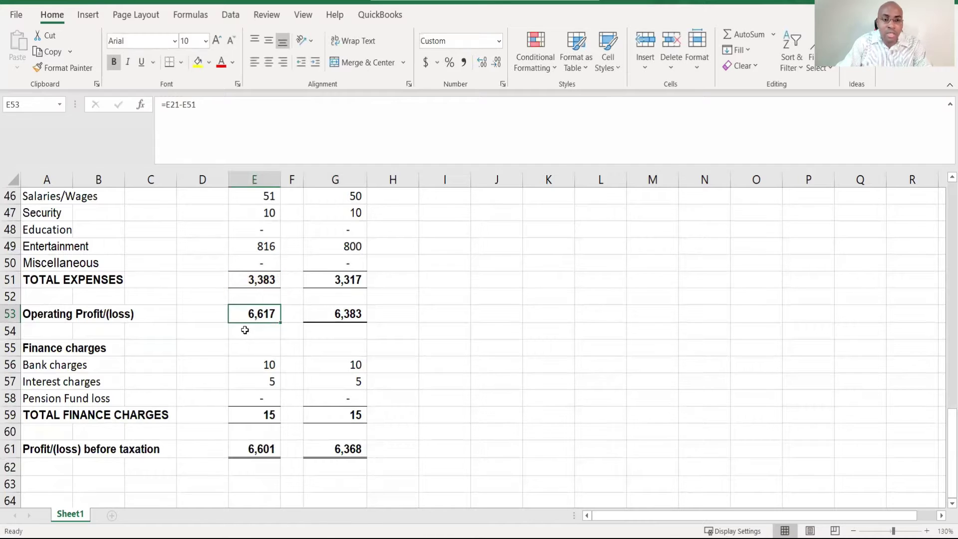
left_click(79, 314)
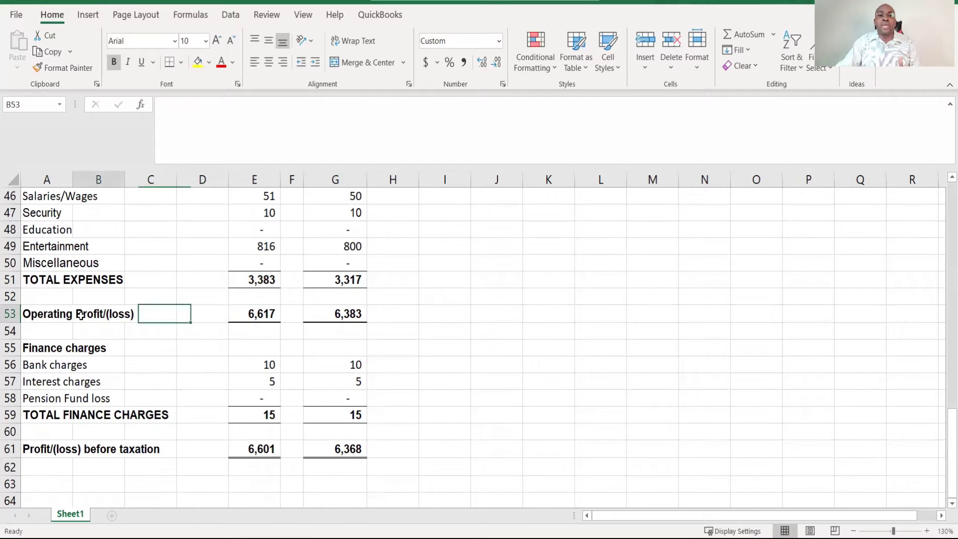
left_click(256, 313)
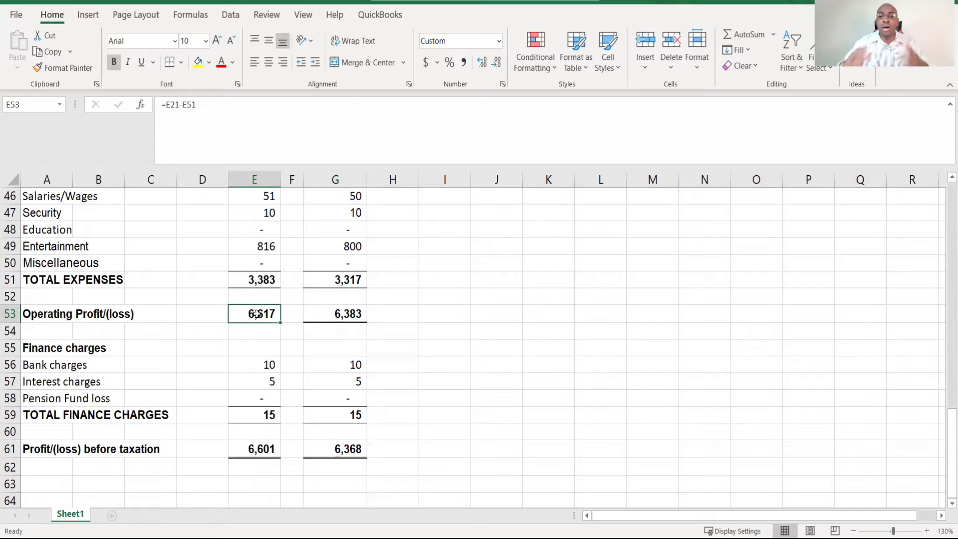
Examine December's finance charges, checking the Bank charges and TOTAL FINANCE CHARGES cells
scroll(256, 313, "down", 2)
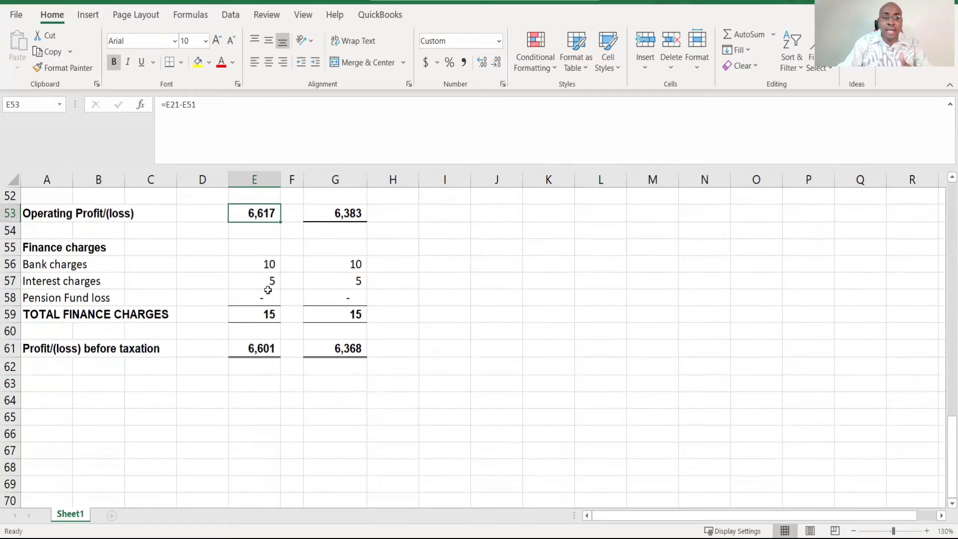
left_click(268, 259)
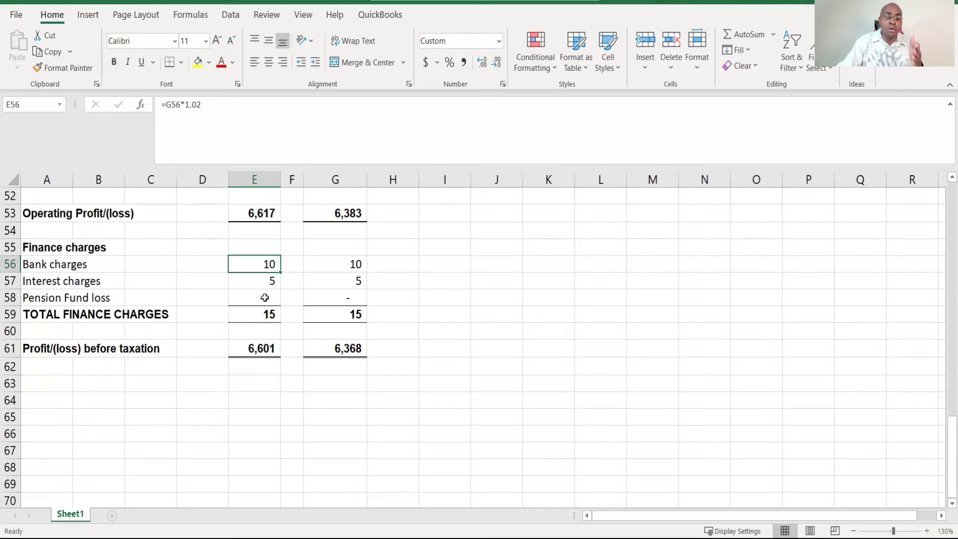
left_click(267, 316)
Inspect December's Profit/(loss) before taxation formula in E61 and trace the cells it refers to
left_click(253, 360)
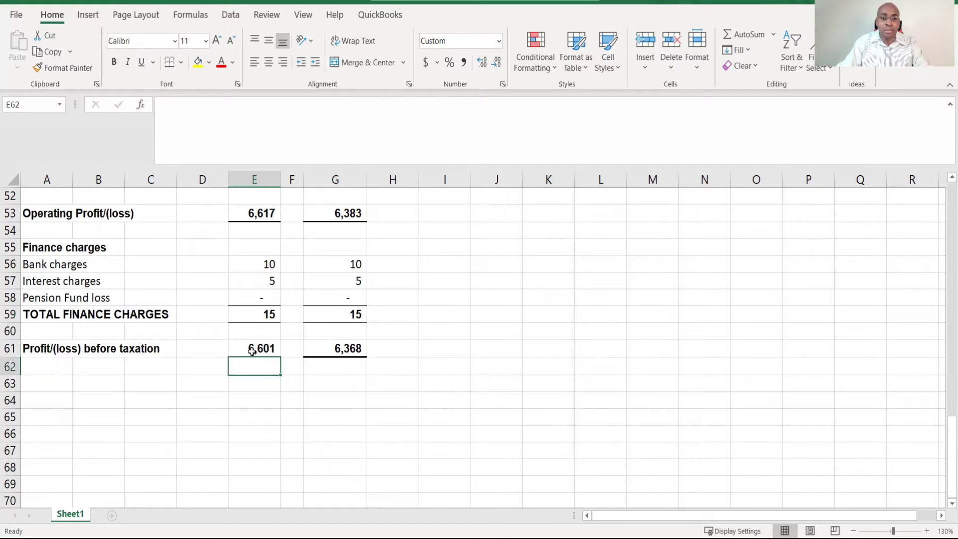
left_click(252, 351)
scroll(252, 354, "up", 1)
key("F2")
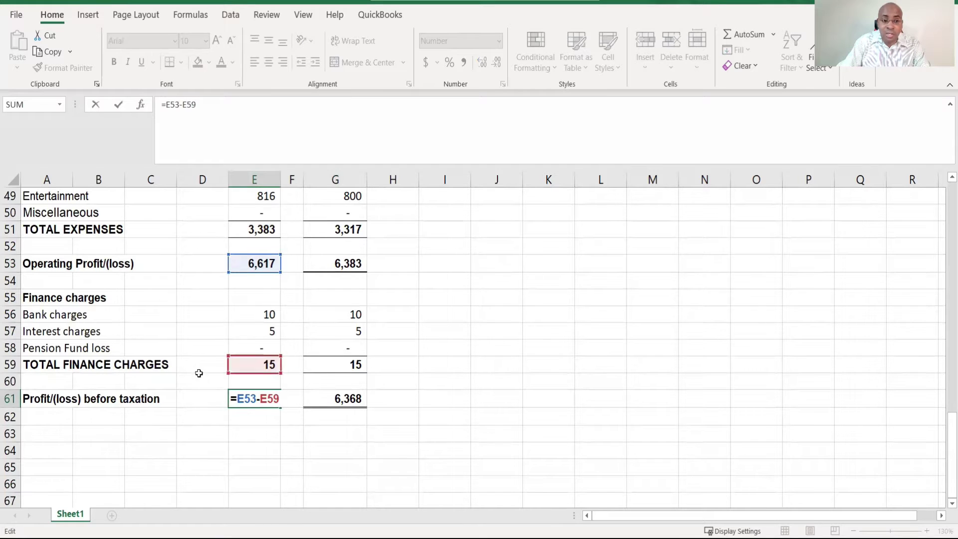
key("Escape")
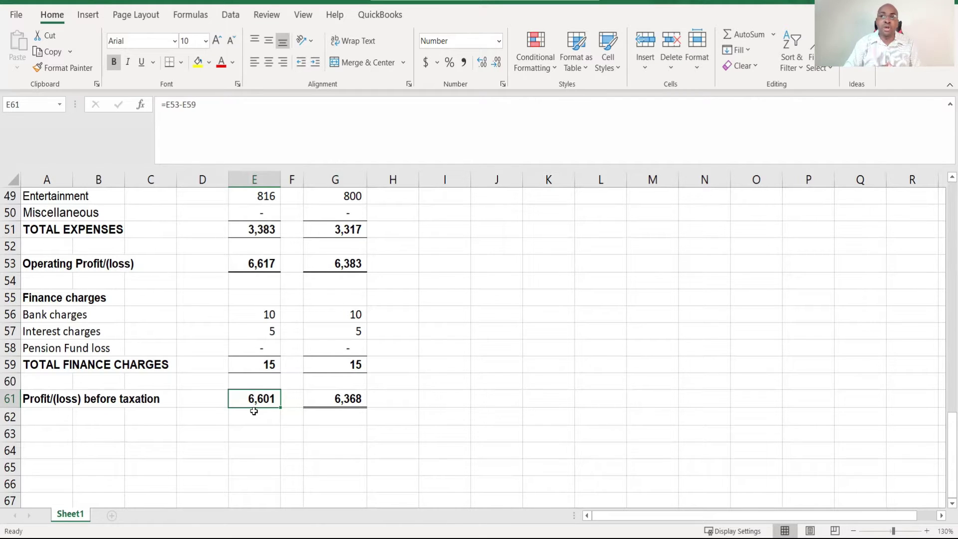
Compare December's TOTAL ACTIVE INCOME with the expense, finance charge and profit figures further down the statement
scroll(254, 410, "up", 15)
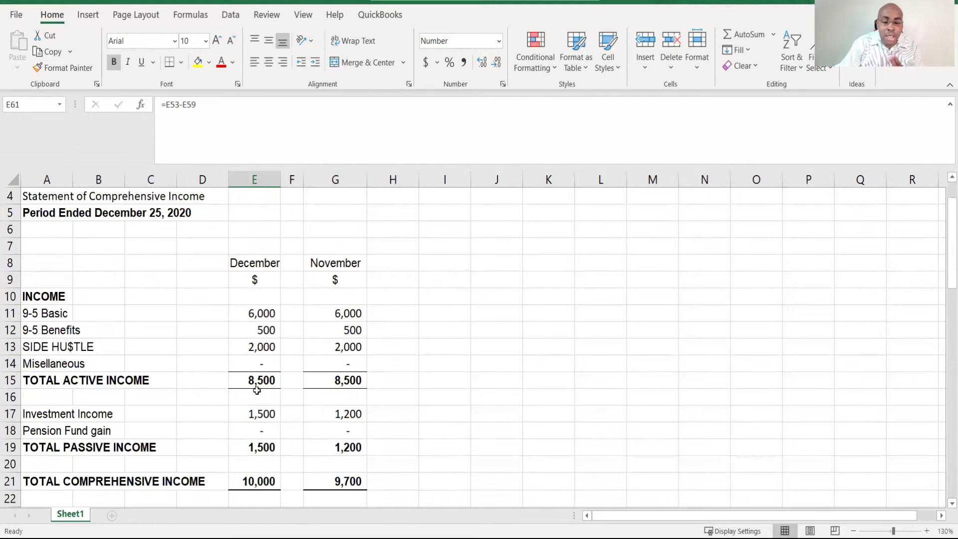
left_click(256, 382)
scroll(265, 385, "down", 14)
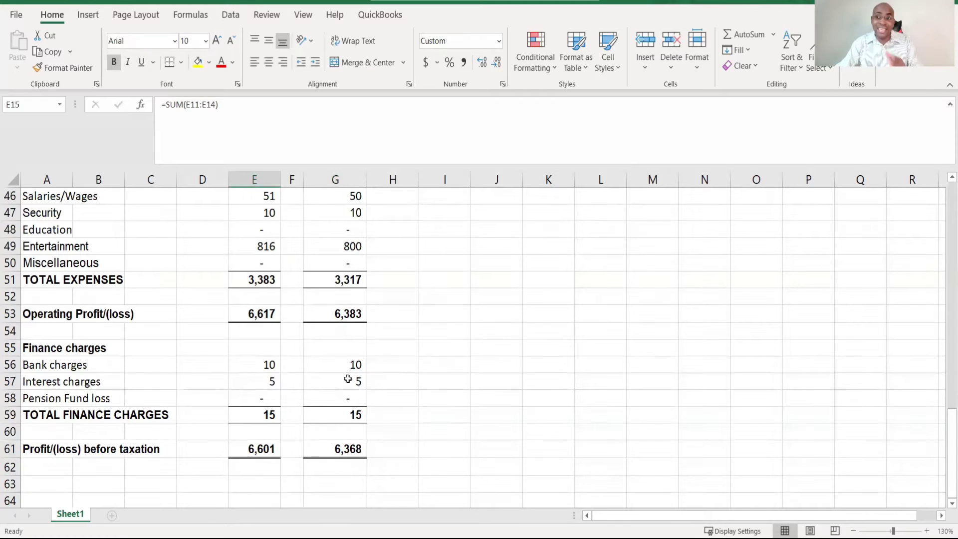
scroll(348, 379, "up", 10)
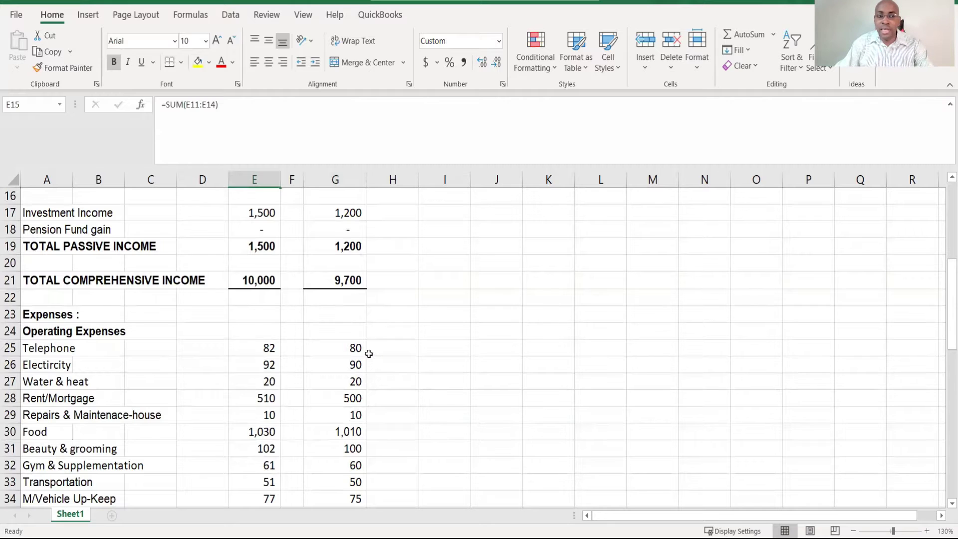
Select the operating expense labels from Telephone to Miscellaneous in A25:A50
scroll(368, 354, "down", 2)
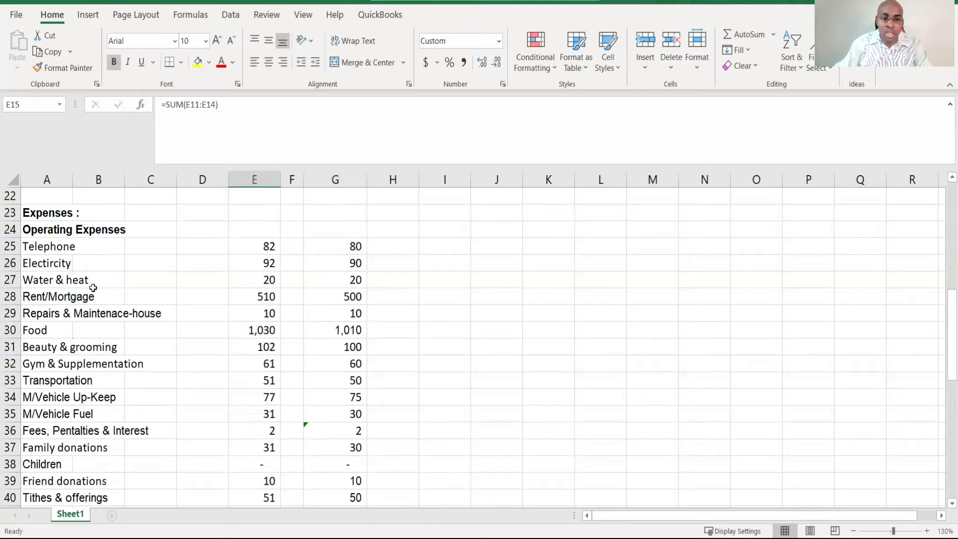
scroll(93, 288, "up", 1)
left_click(38, 297)
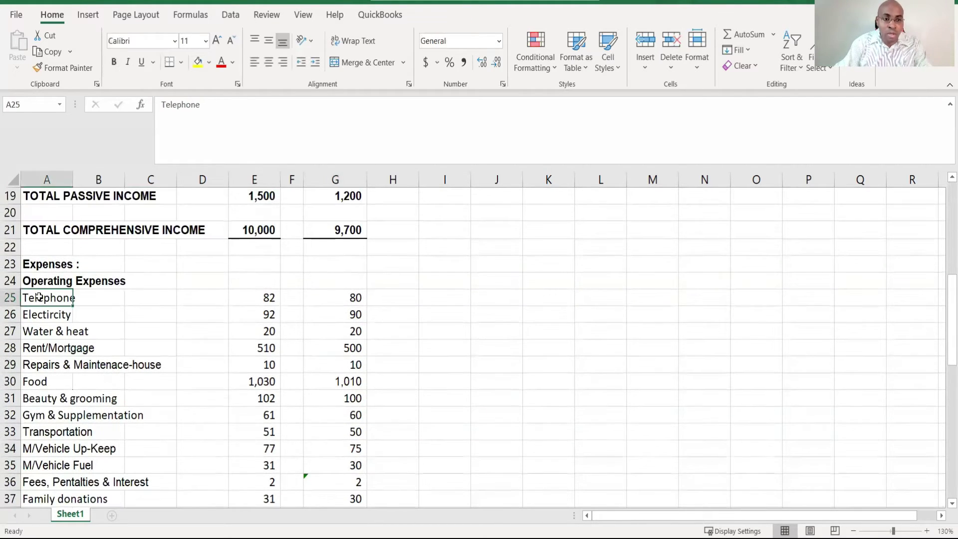
scroll(110, 327, "down", 1)
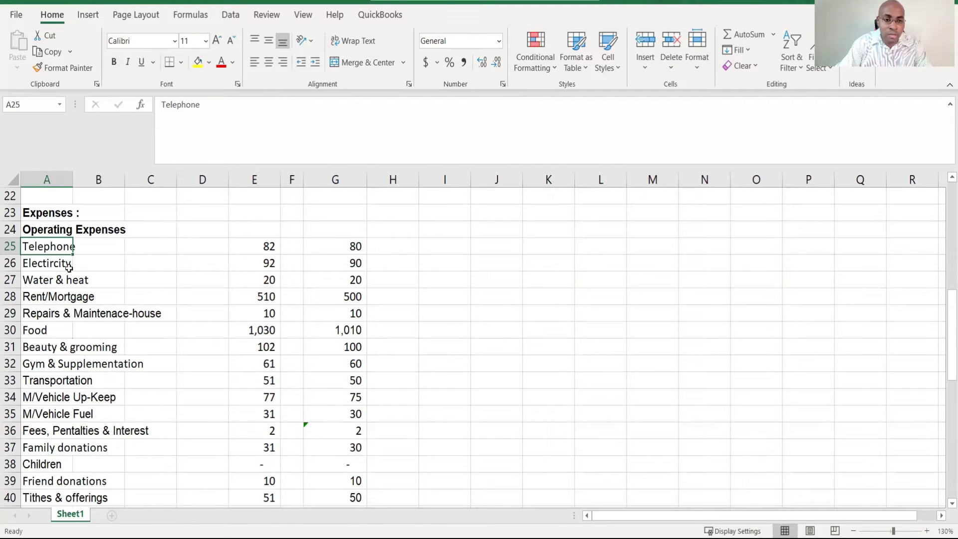
key("shift+Down")
key("shift+Down")
key("shift+Down")
key("shift+Down")
key("shift+Down")
key("shift+Down")
key("shift+Down")
key("shift+Down")
key("shift+Down")
key("shift+Down")
key("shift+Down")
key("shift+Down")
key("shift+Down")
key("shift+Down")
key("shift+Down")
key("shift+Down")
key("shift+Down")
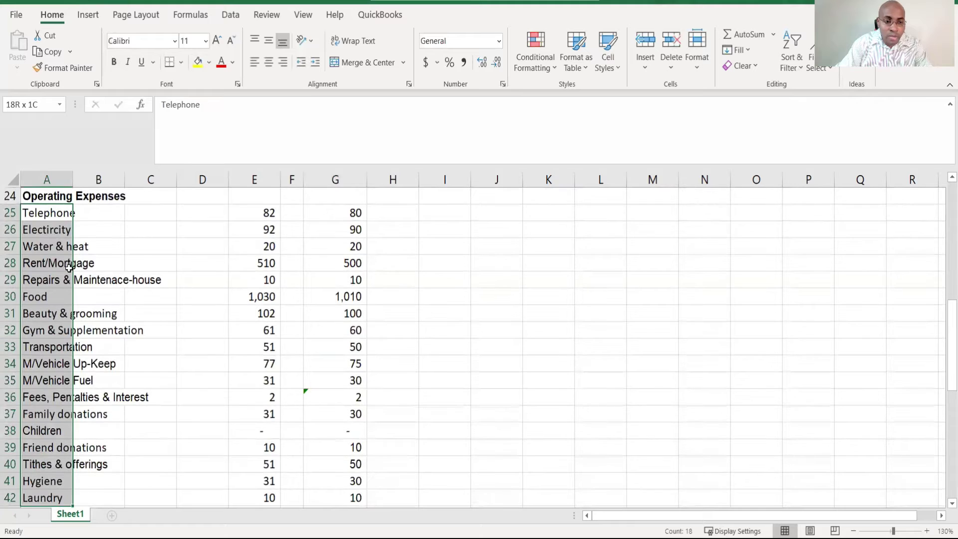
key("shift+Down")
key("shift+Down")
key("shift+Down")
key("shift+Down")
key("shift+Down")
key("shift+Down")
key("shift+Down")
key("shift+Down")
key("shift+Down")
key("shift+Down")
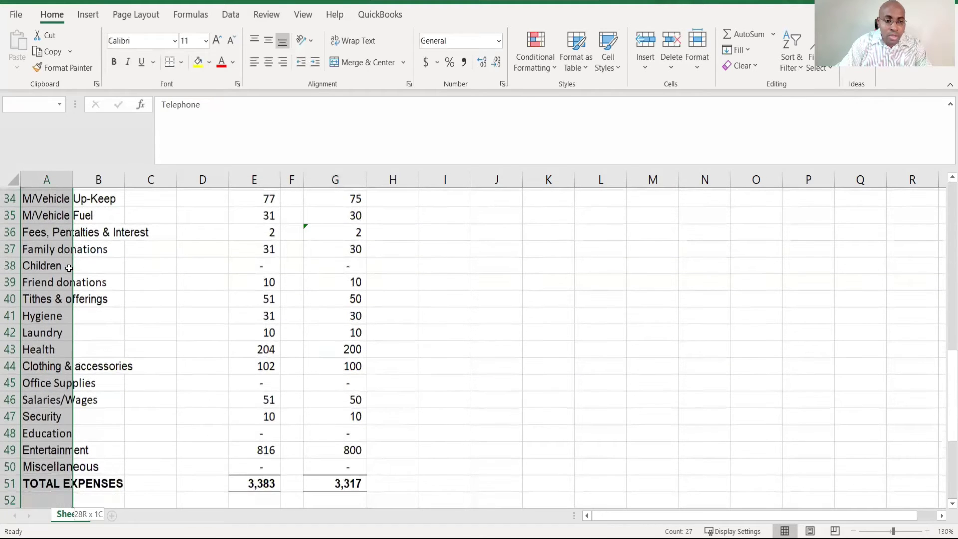
key("shift+Up")
key("shift+Up")
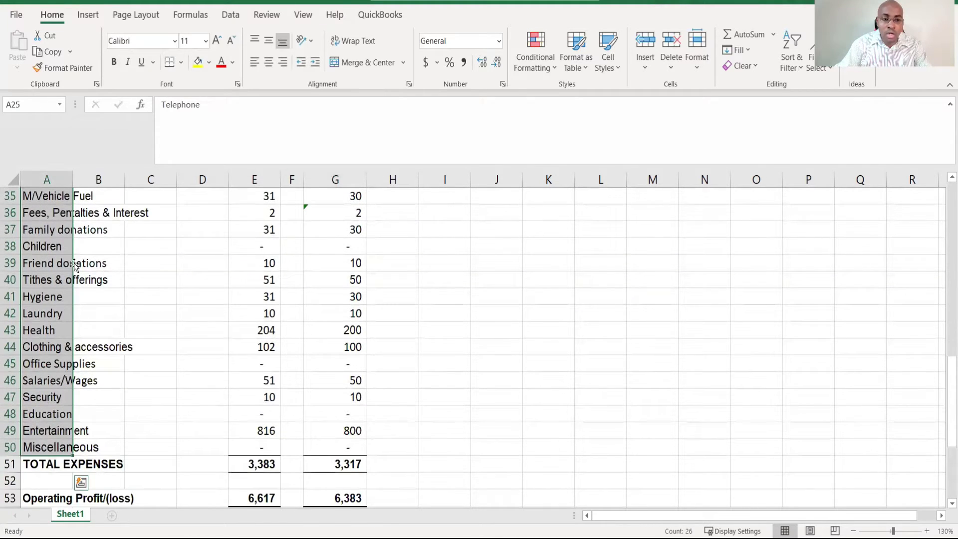
Add December's operating expense amounts in E25:E50 to the selection of expense labels in A25:A50
key("ctrl+q")
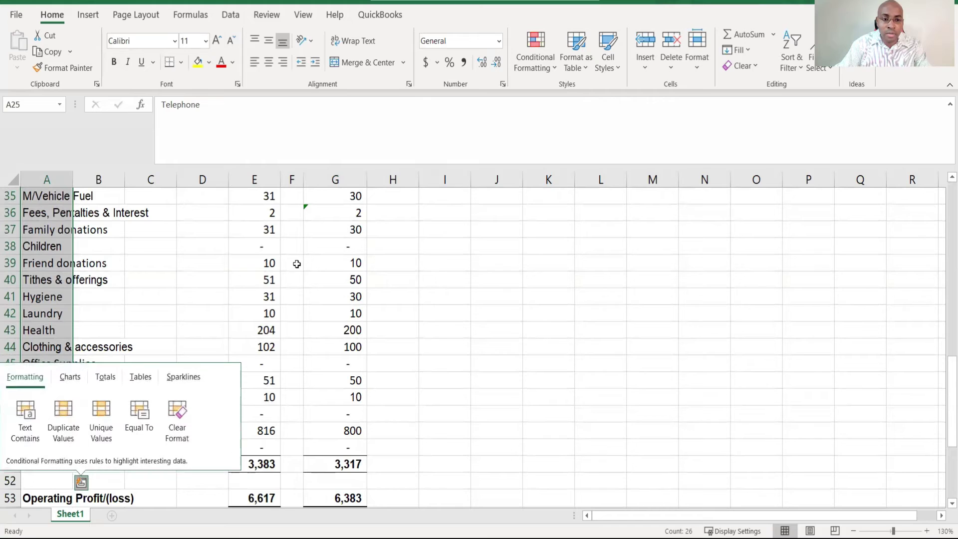
scroll(268, 281, "up", 5)
left_click(266, 280)
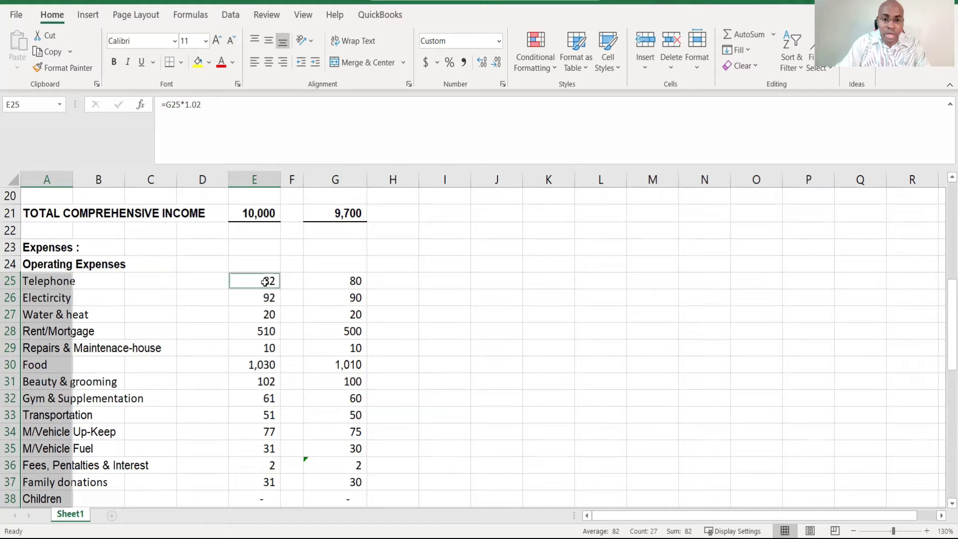
left_click_drag(265, 280, 282, 507)
scroll(235, 279, "up", 5)
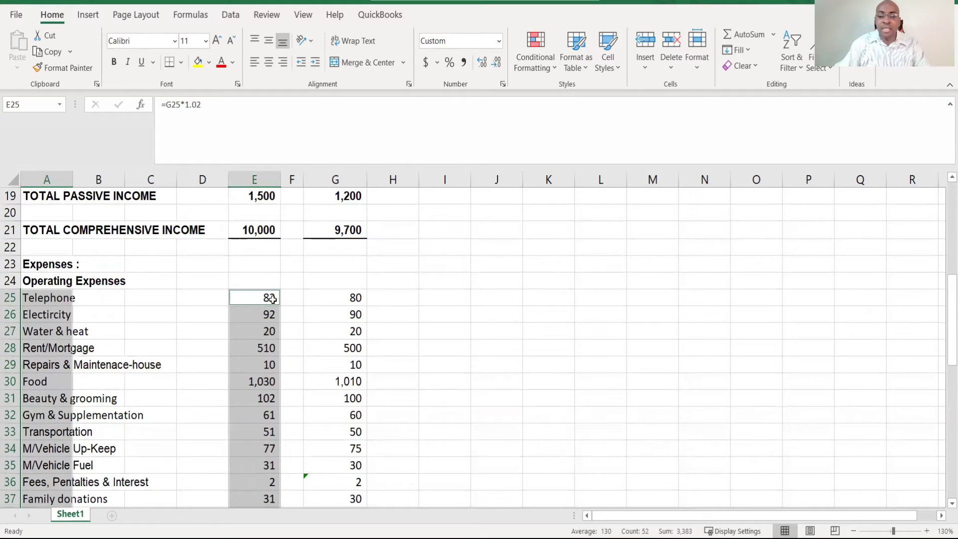
Insert a 3-D pie chart of the selected expenses and apply the grey-background style with percentage labels and a side legend
scroll(282, 335, "up", 2)
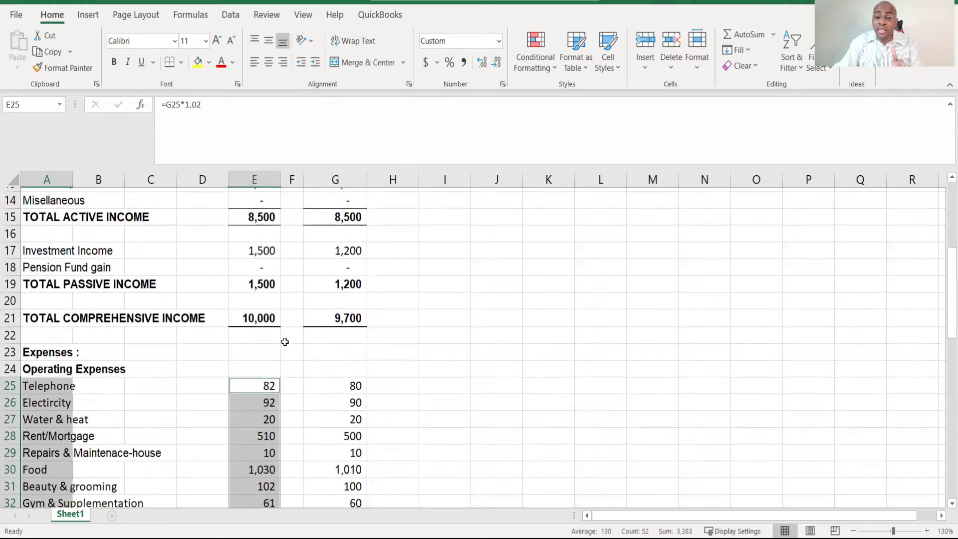
left_click(88, 15)
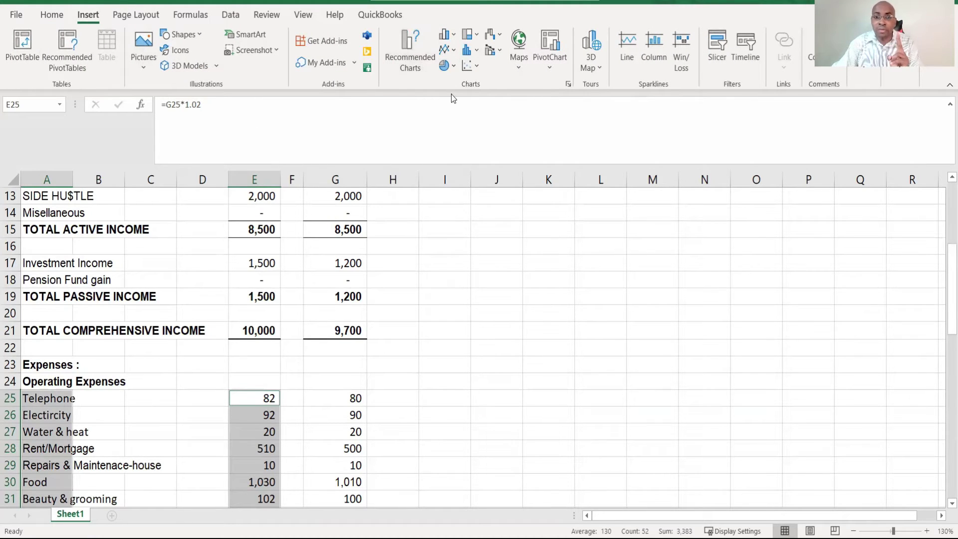
left_click(441, 69)
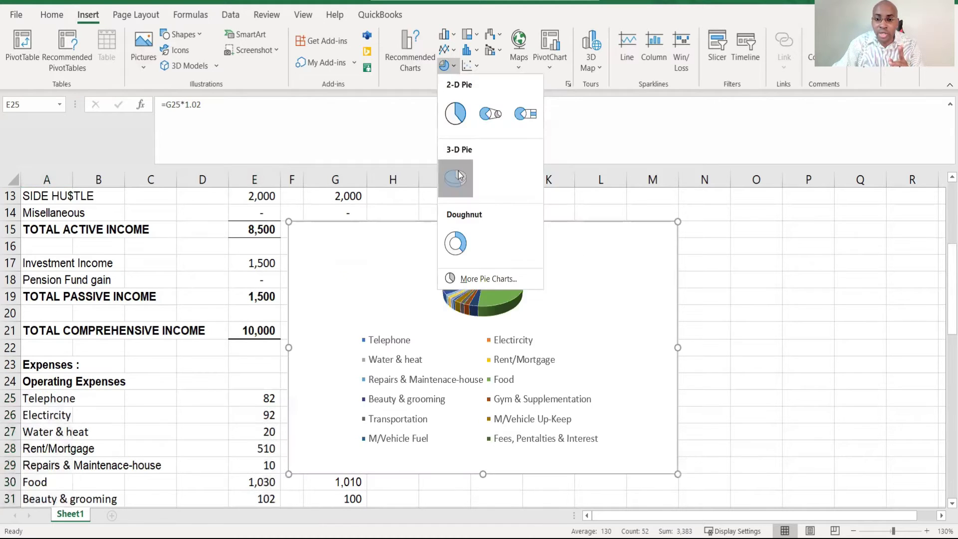
left_click(454, 177)
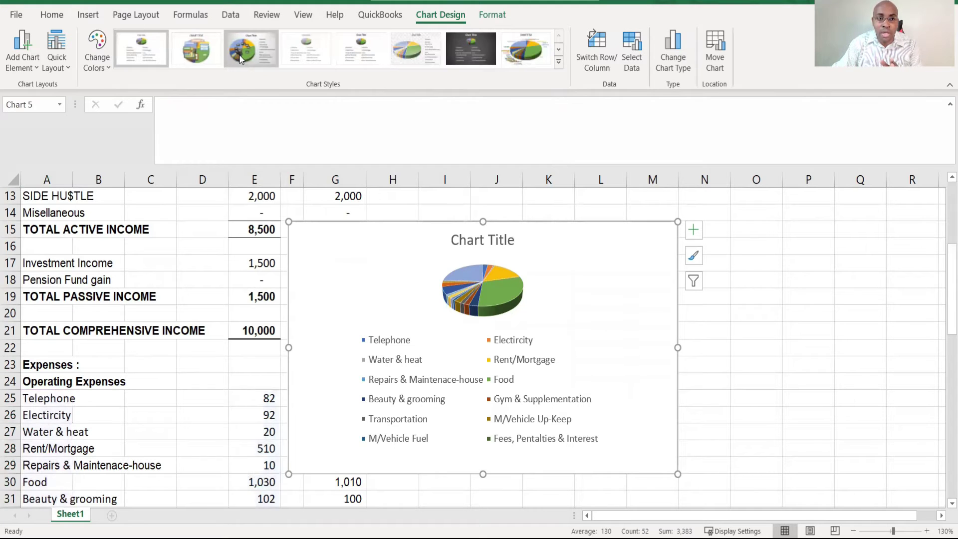
left_click(250, 48)
Move the pie chart clear of the figures in column G and pull its slices apart
left_click_drag(514, 264, 607, 279)
left_click_drag(600, 363, 558, 361)
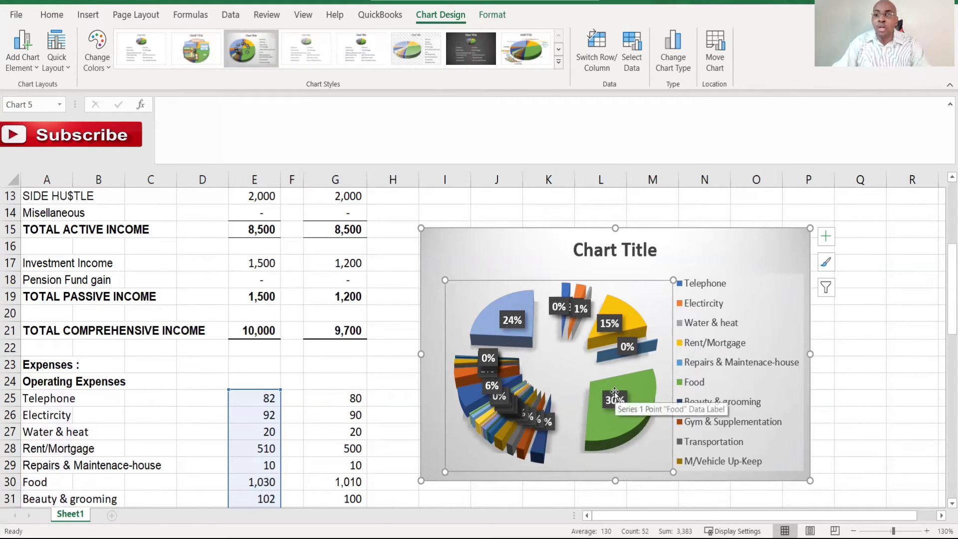
Change the pie chart's title to Expenditure
left_click(616, 247)
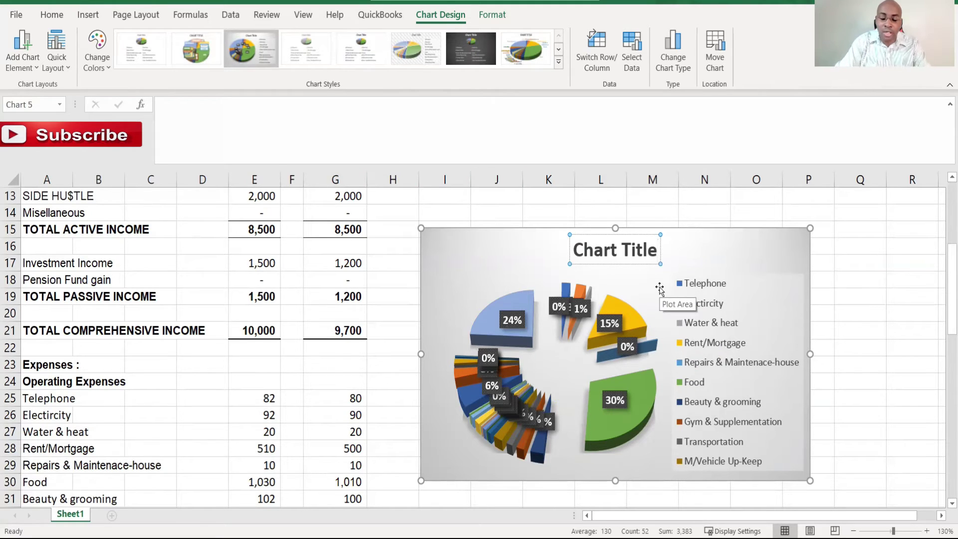
key("shift+Left")
key("shift+Left")
key("shift+Left")
key("shift+Left")
key("shift+Left")
key("shift+Left")
key("shift+Left")
key("shift+Left")
key("shift+Left")
key("shift+Left")
key("shift+Left")
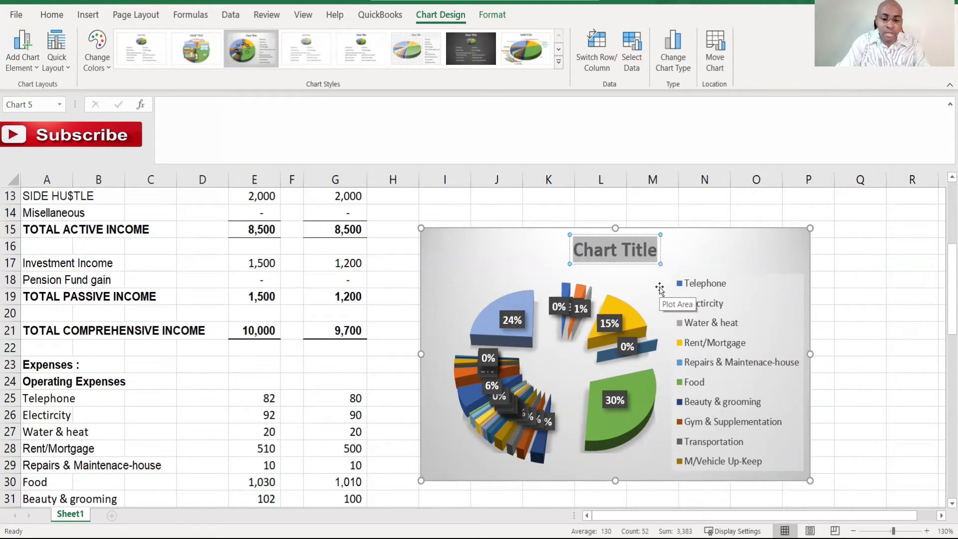
type("Expense")
key("BackSpace")
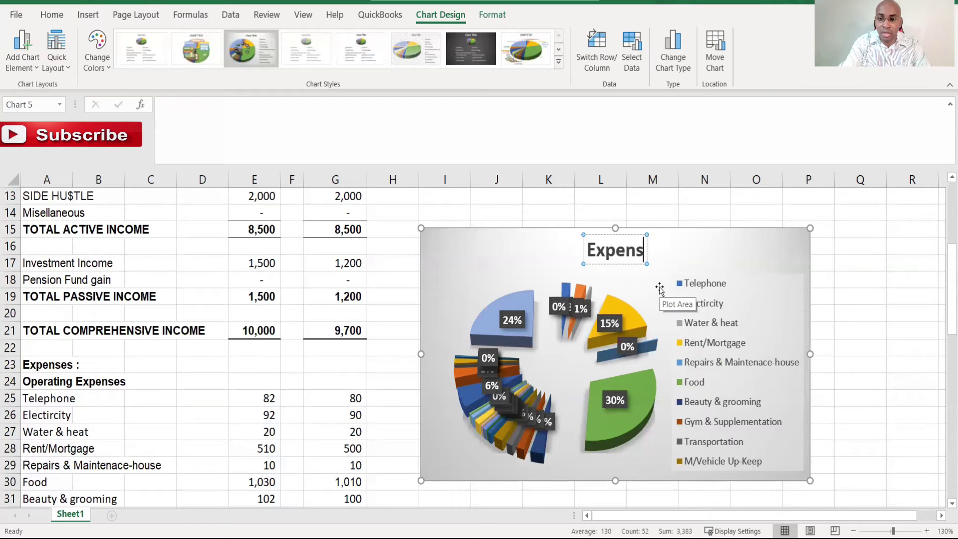
key("BackSpace")
type("ditue")
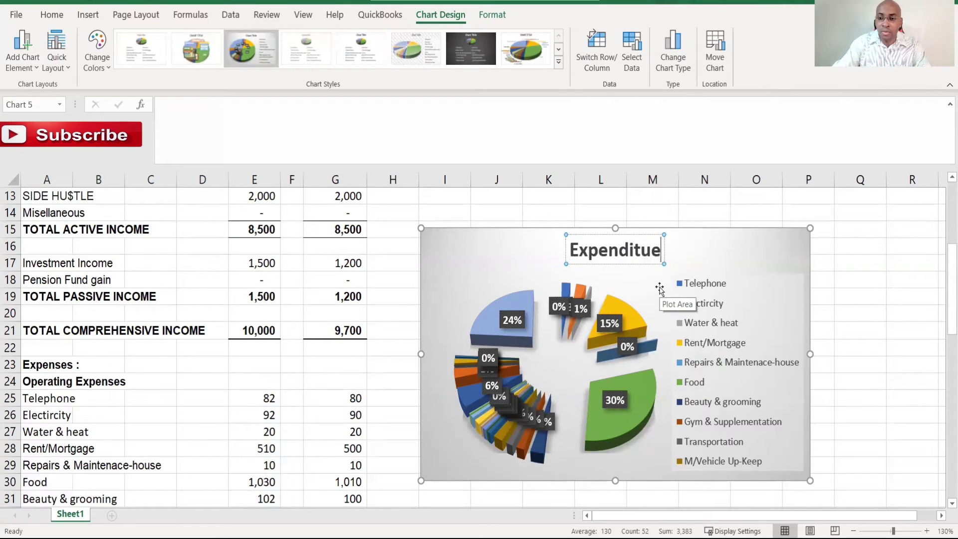
key("BackSpace")
type("re")
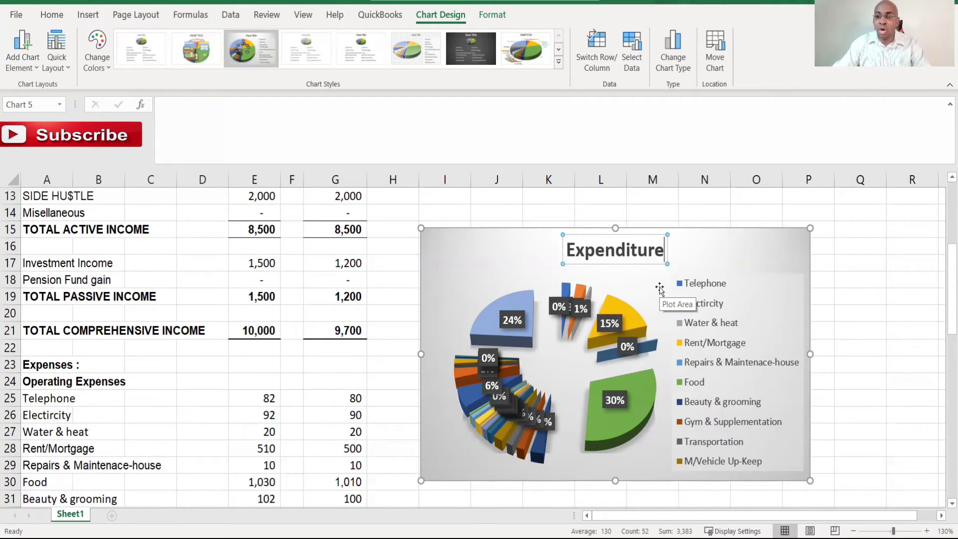
Delete the Expenditure pie chart from the sheet
left_click(490, 264)
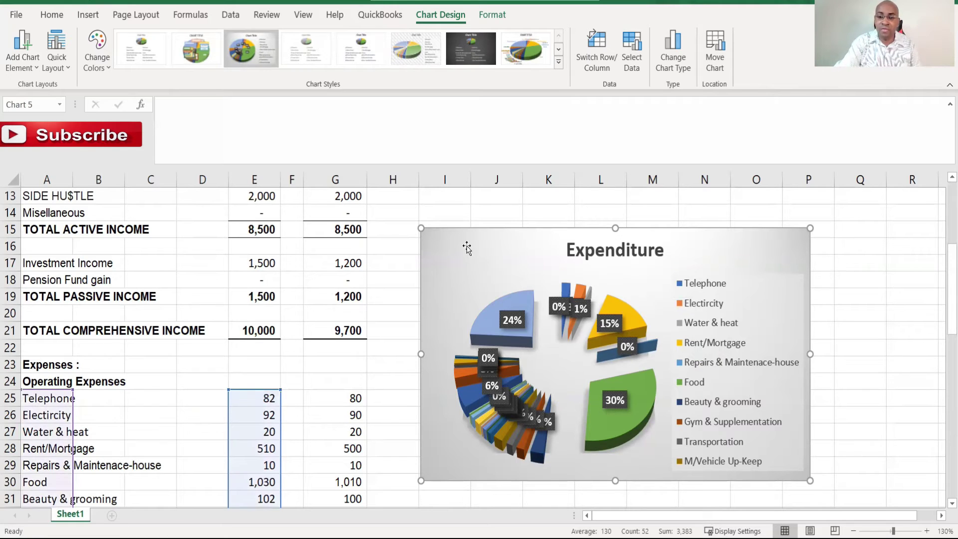
key("Delete")
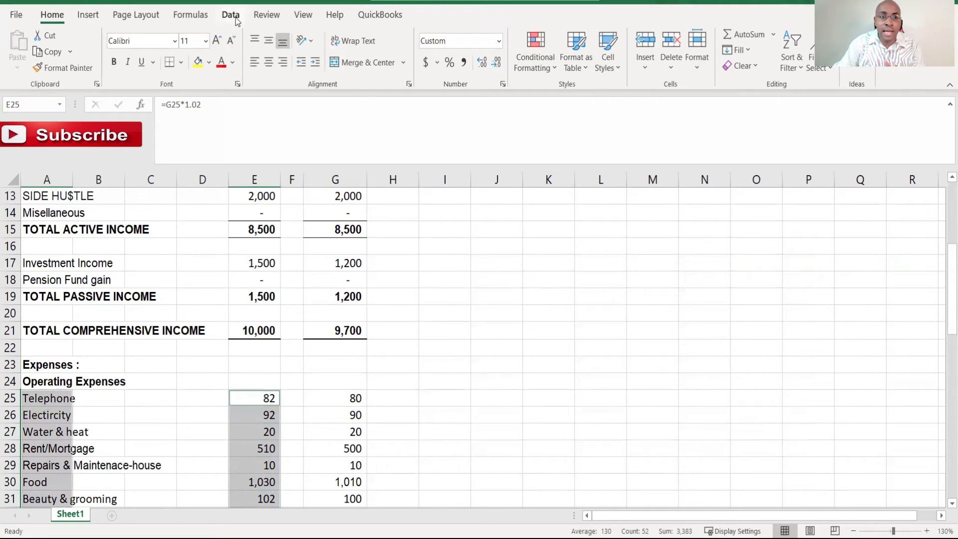
Insert a 3-D clustered column chart of the selected December expenses and move it beside the statement, clear of column G
left_click(87, 15)
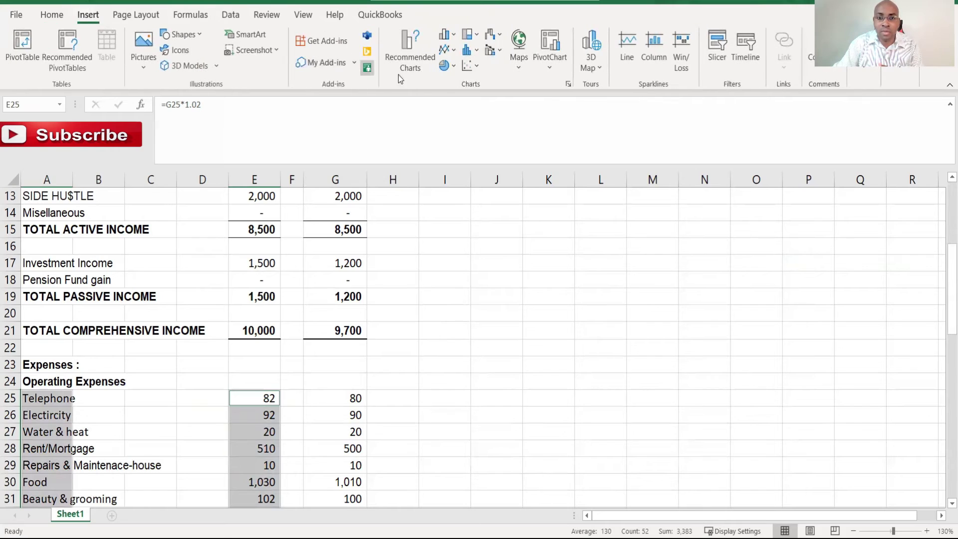
left_click(452, 40)
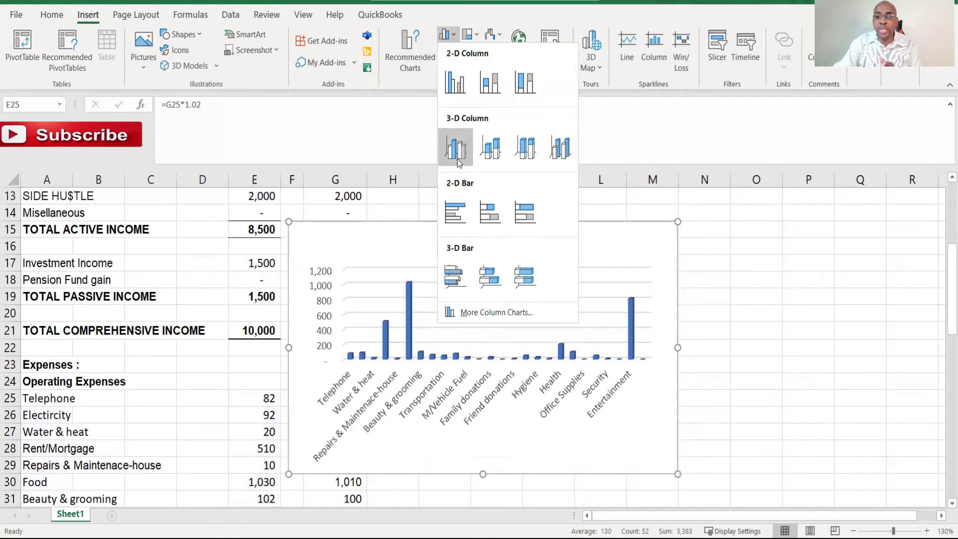
left_click(457, 158)
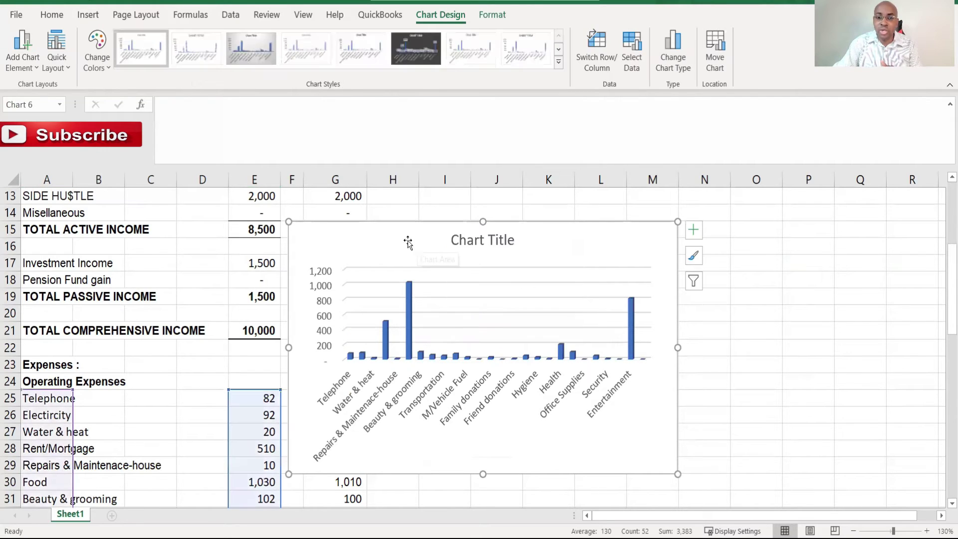
left_click_drag(408, 242, 534, 274)
Enlarge the column chart in height and width so that every expense category label fits along the horizontal axis
scroll(601, 340, "down", 2)
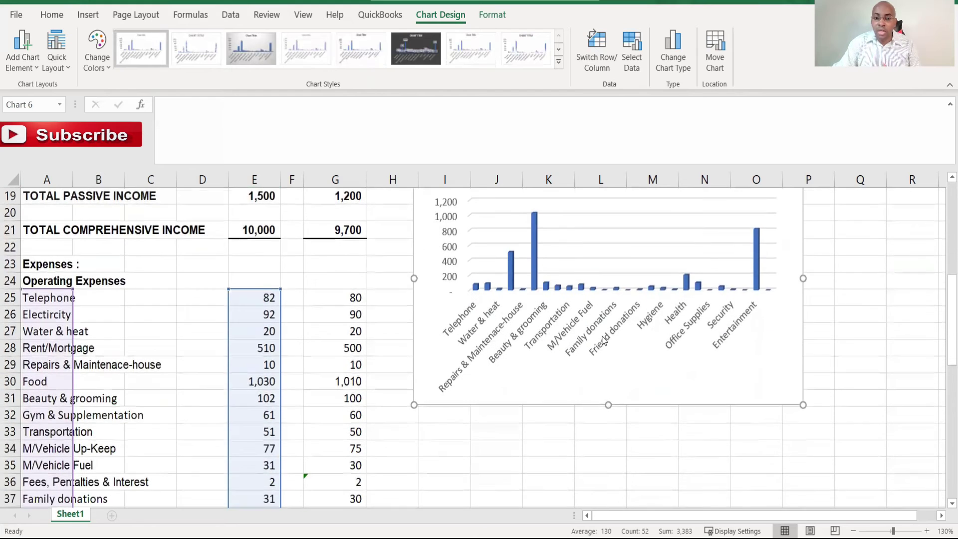
scroll(601, 341, "up", 2)
scroll(594, 340, "down", 2)
left_click_drag(608, 404, 620, 462)
left_click_drag(805, 308, 836, 308)
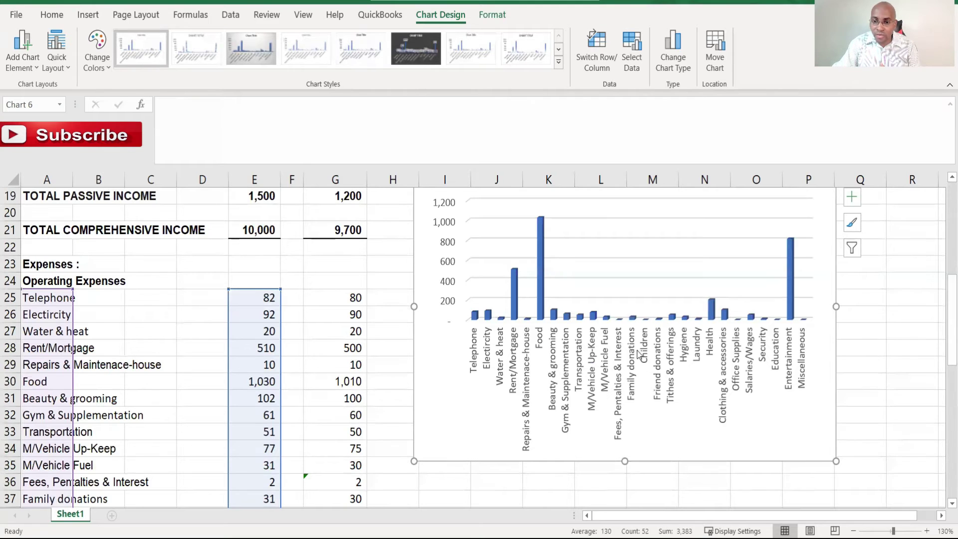
Change the column chart's title to Expenditure
scroll(686, 237, "up", 3)
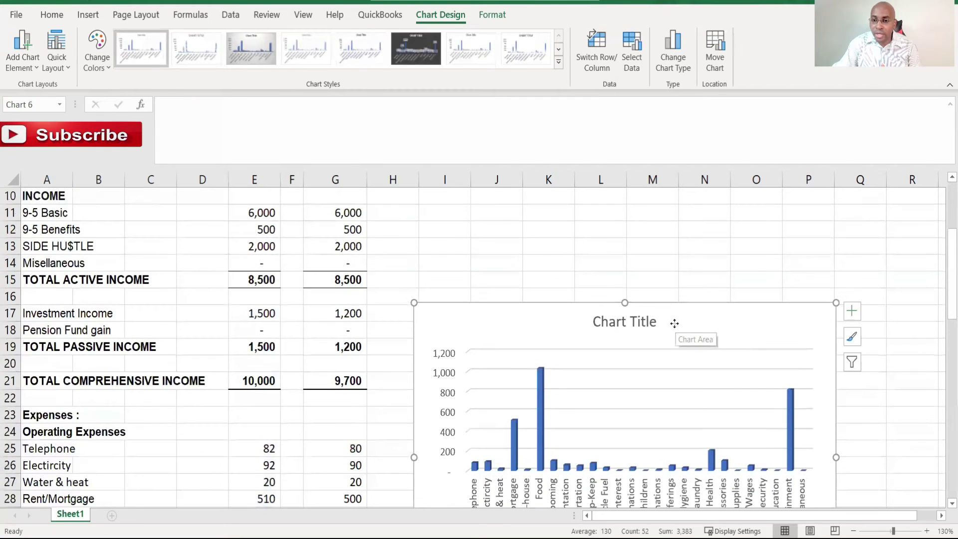
scroll(674, 394, "down", 4)
scroll(639, 299, "up", 1)
left_click(627, 252)
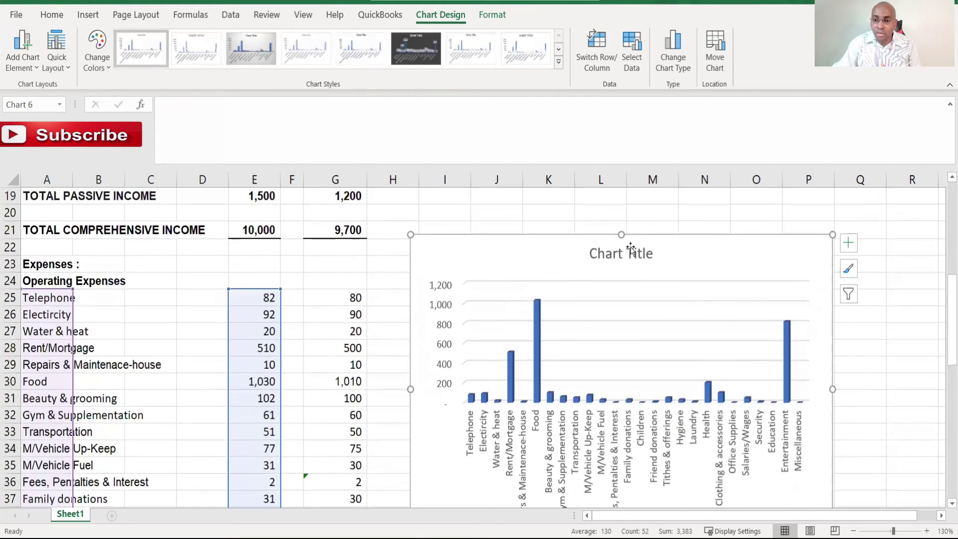
left_click(652, 254)
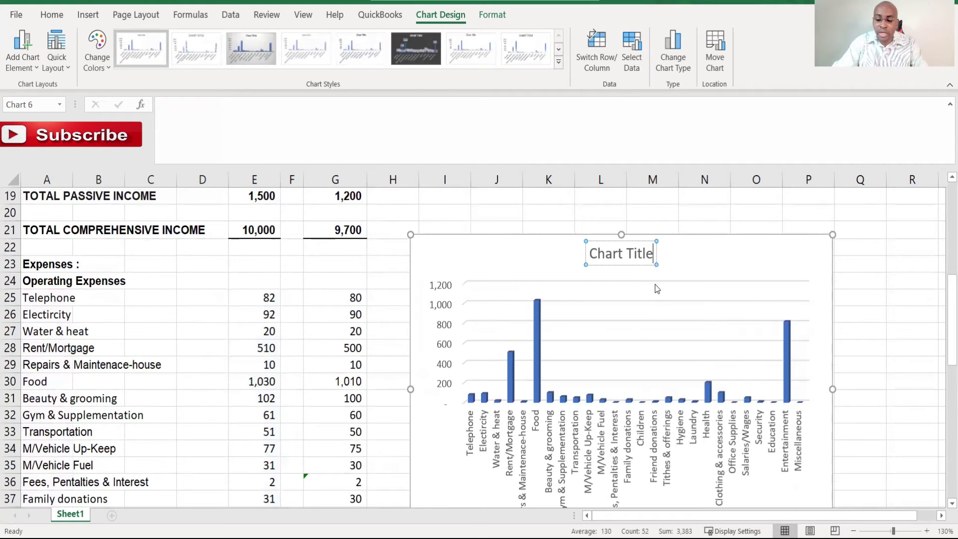
key("shift+Left")
key("shift+Left")
key("shift+Left")
key("shift+Left")
key("shift+Left")
key("shift+Left")
key("shift+Left")
key("shift+Left")
key("shift+Left")
key("shift+Left")
key("shift+Left")
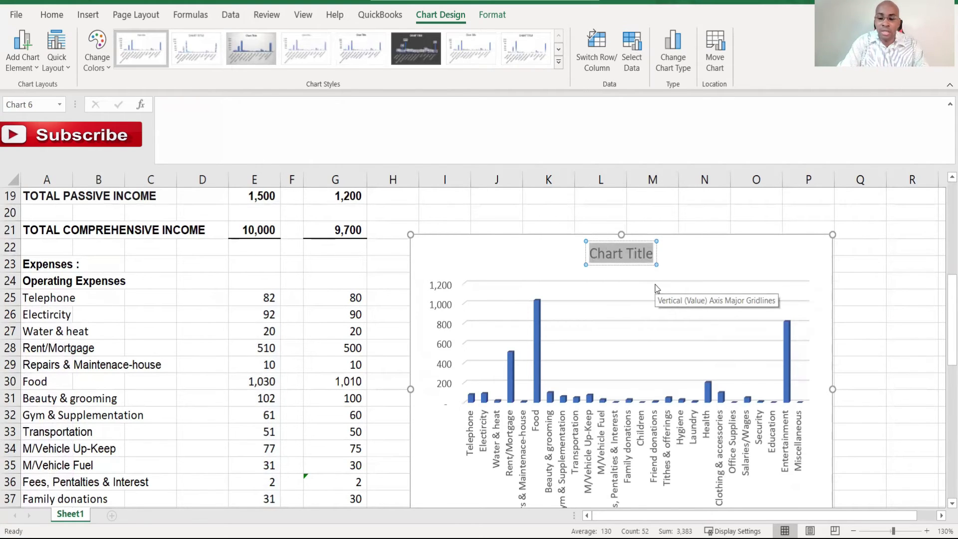
type("Expendi")
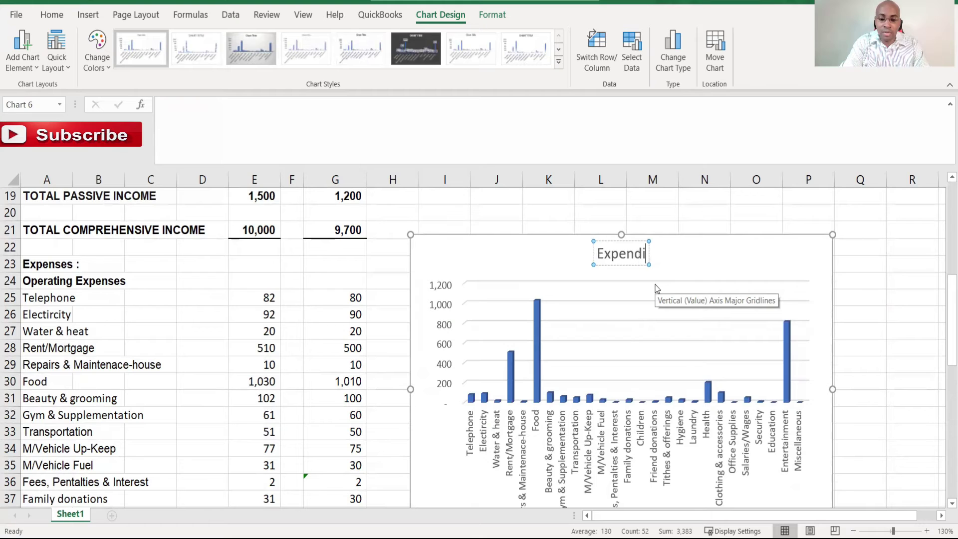
type("ture")
left_click(693, 214)
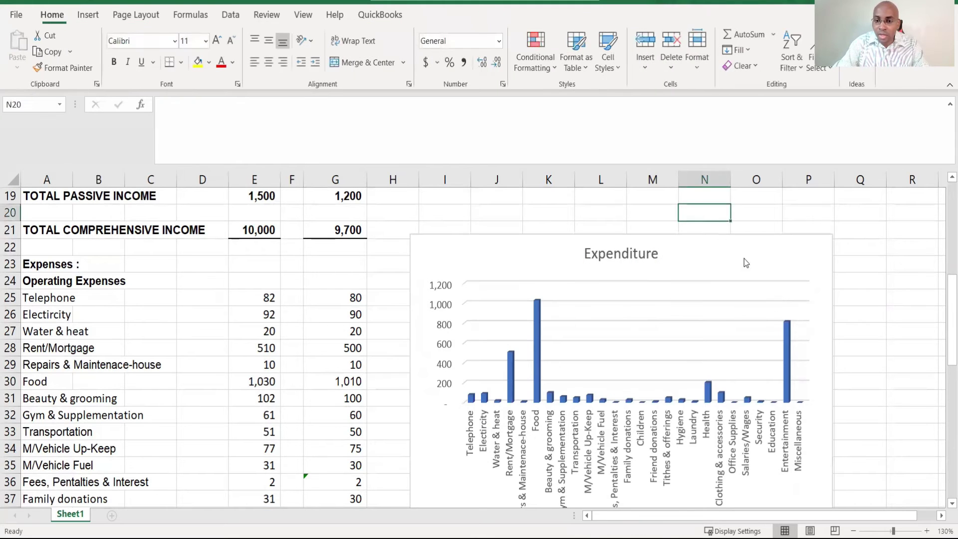
Examine the Expenditure column chart, checking the Food bar's value and comparing the category bars with the operating expense amounts
scroll(761, 282, "down", 2)
scroll(716, 303, "up", 1)
scroll(552, 324, "up", 1)
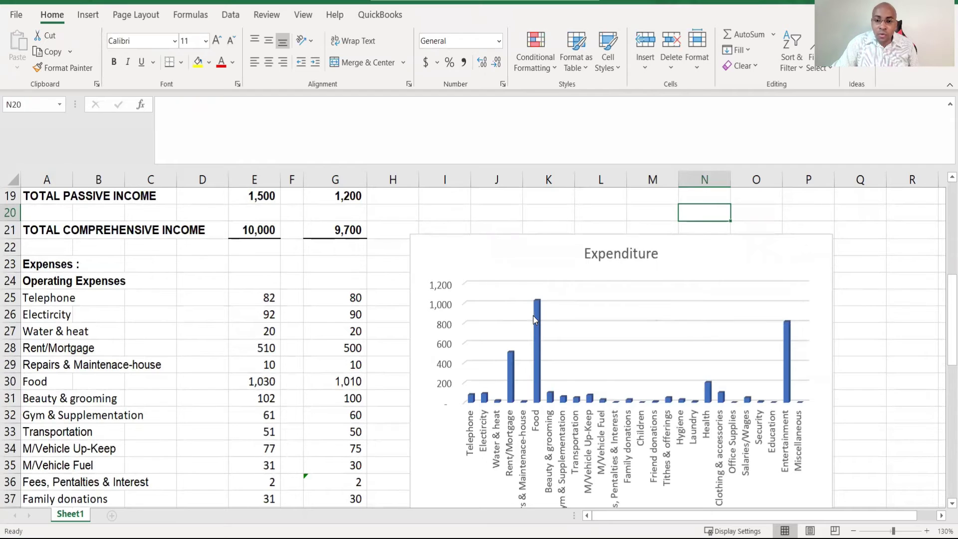
mouse_move(537, 321)
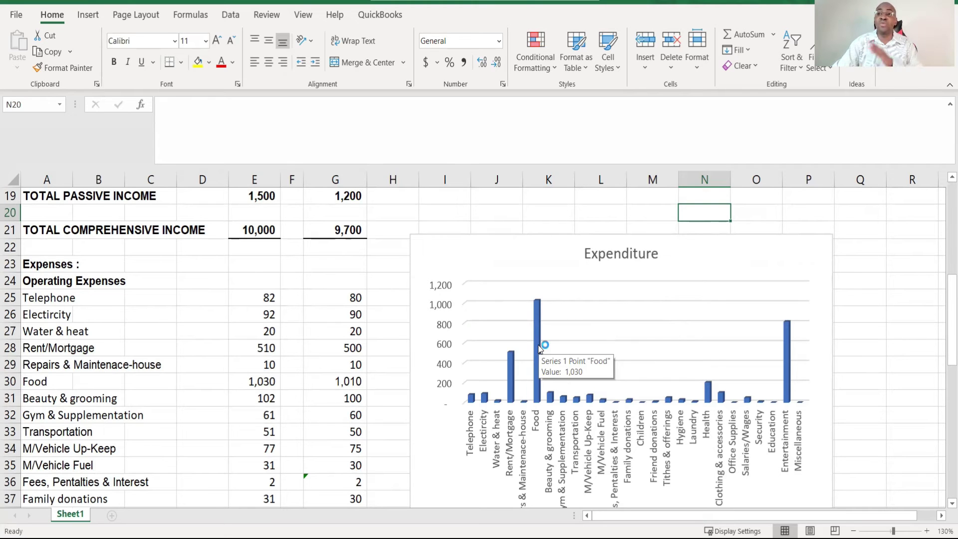
scroll(539, 348, "down", 2)
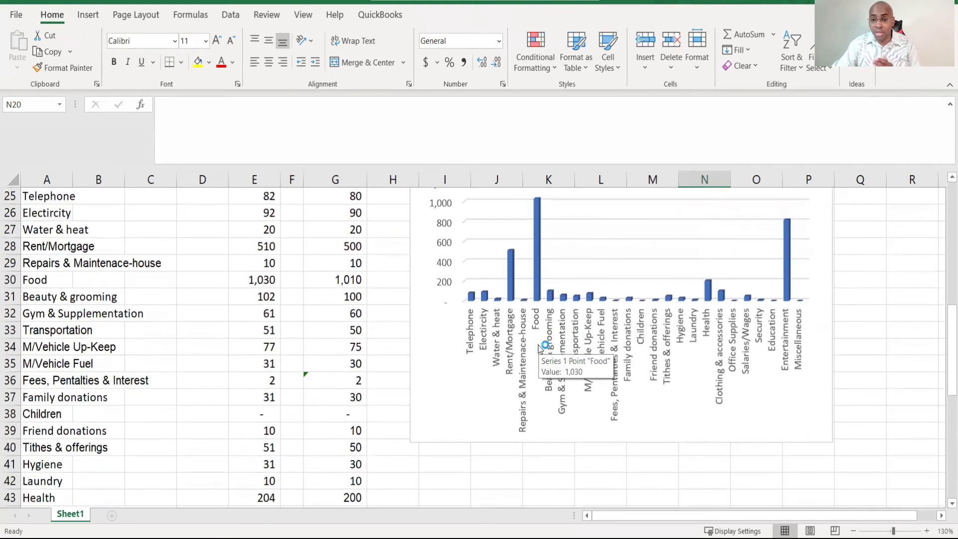
scroll(557, 342, "up", 1)
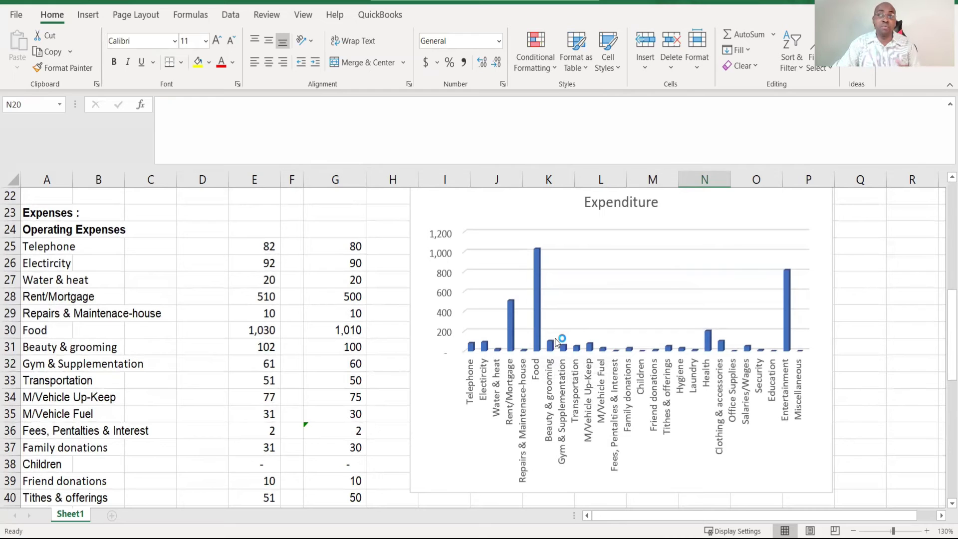
scroll(558, 342, "down", 2)
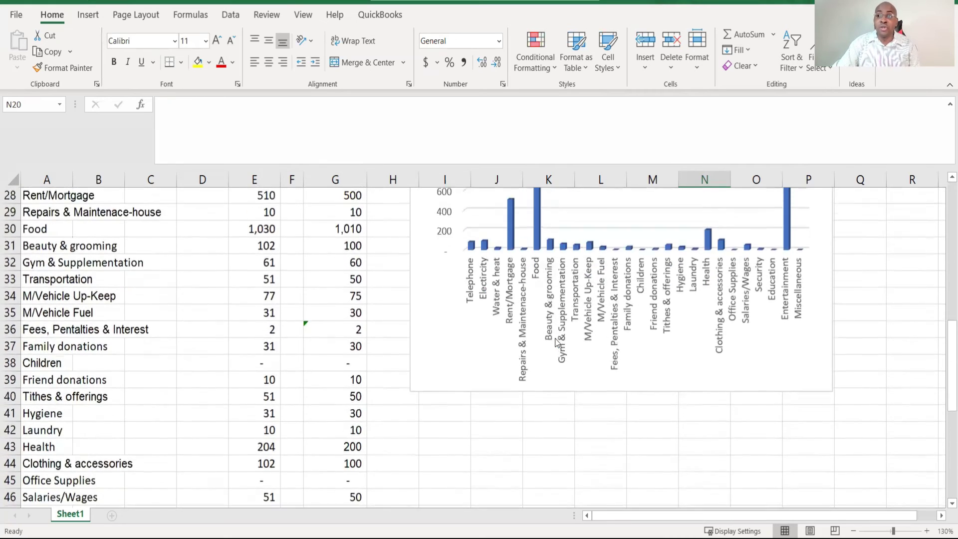
scroll(557, 342, "up", 3)
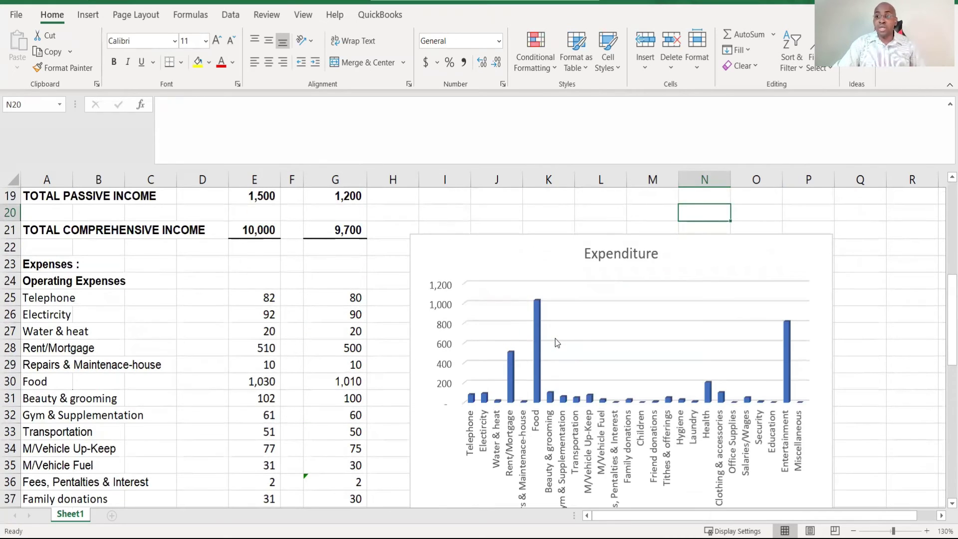
scroll(557, 342, "down", 2)
scroll(558, 342, "up", 2)
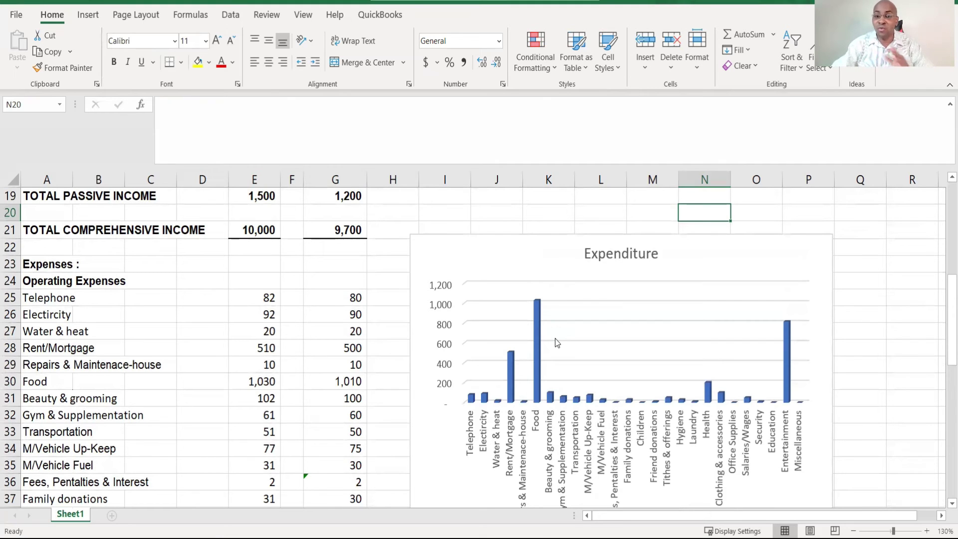
scroll(539, 337, "down", 1)
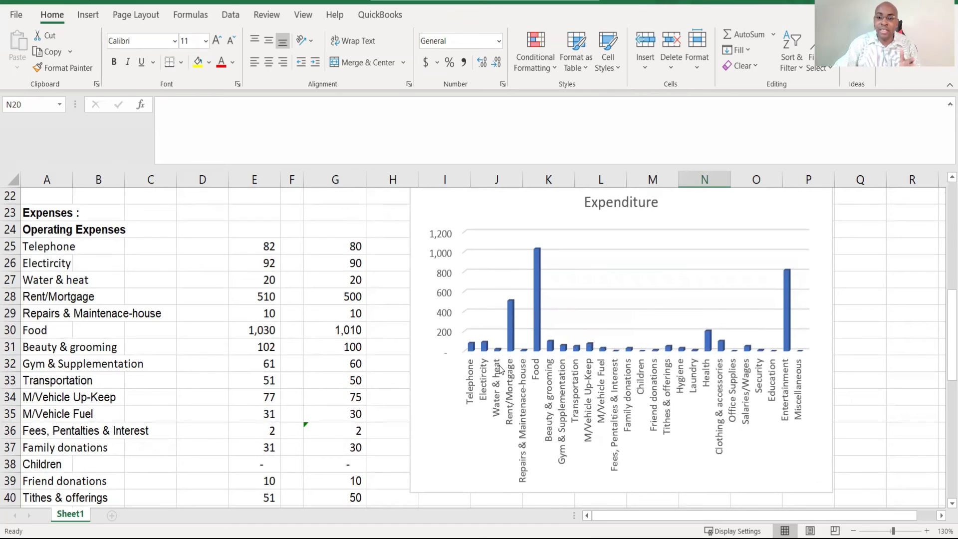
scroll(518, 351, "up", 2)
scroll(552, 367, "down", 1)
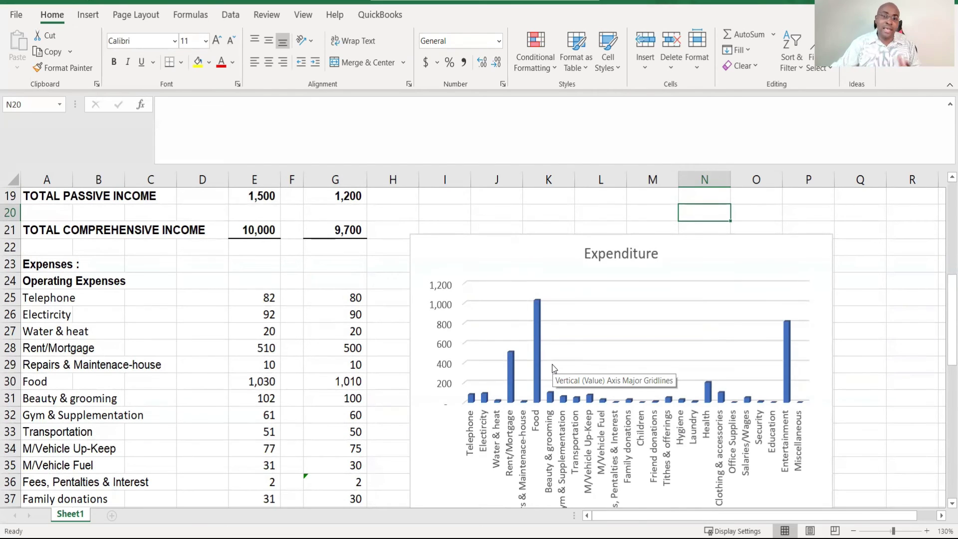
scroll(553, 368, "down", 3)
scroll(524, 329, "up", 2)
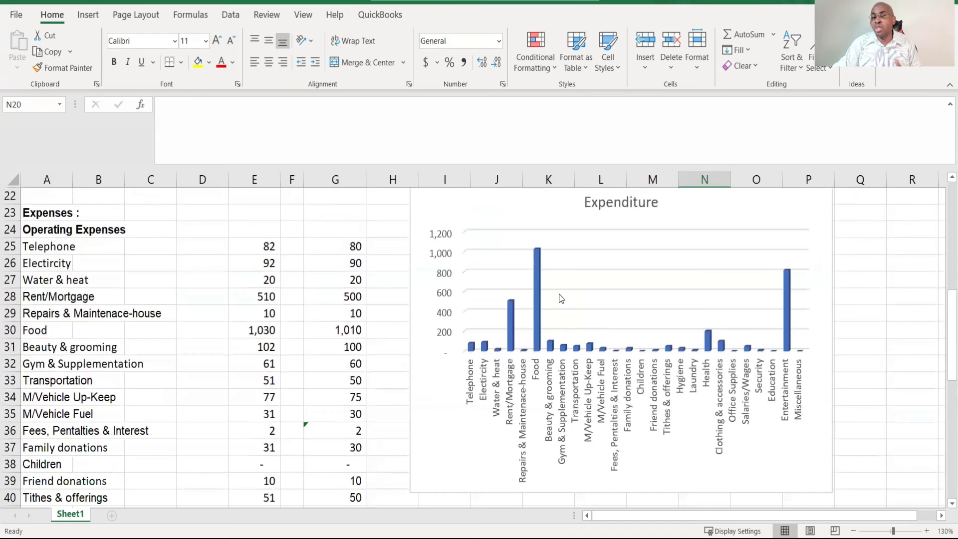
scroll(558, 297, "up", 2)
scroll(552, 316, "down", 7)
scroll(552, 327, "up", 5)
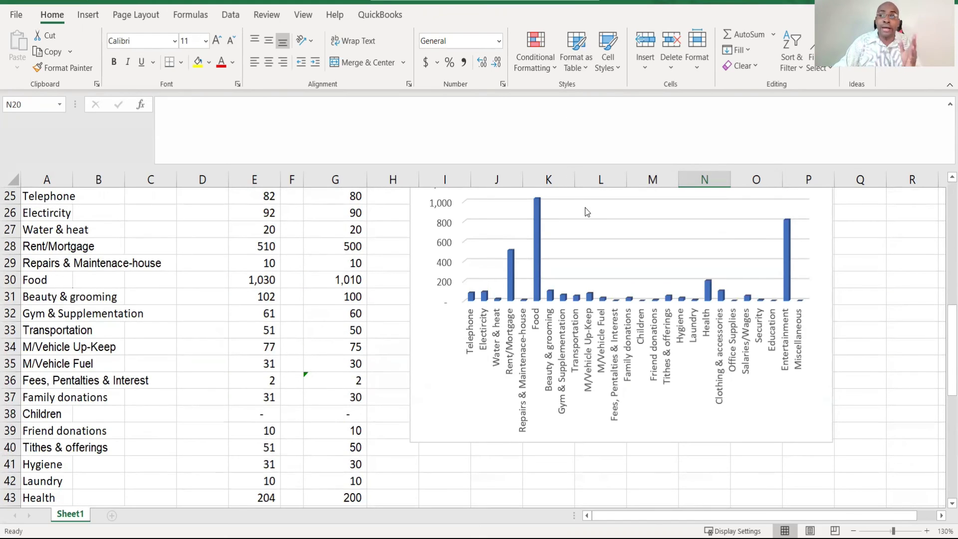
scroll(591, 212, "up", 2)
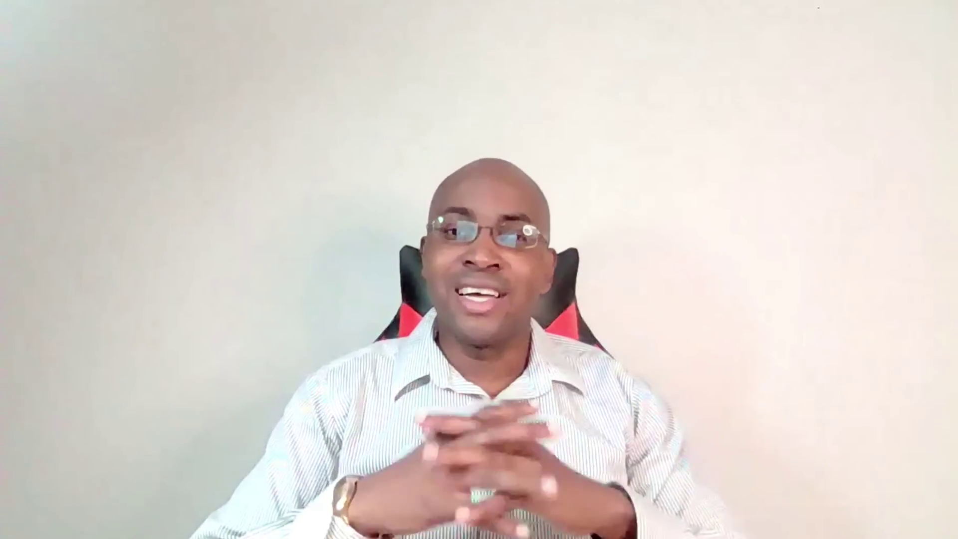